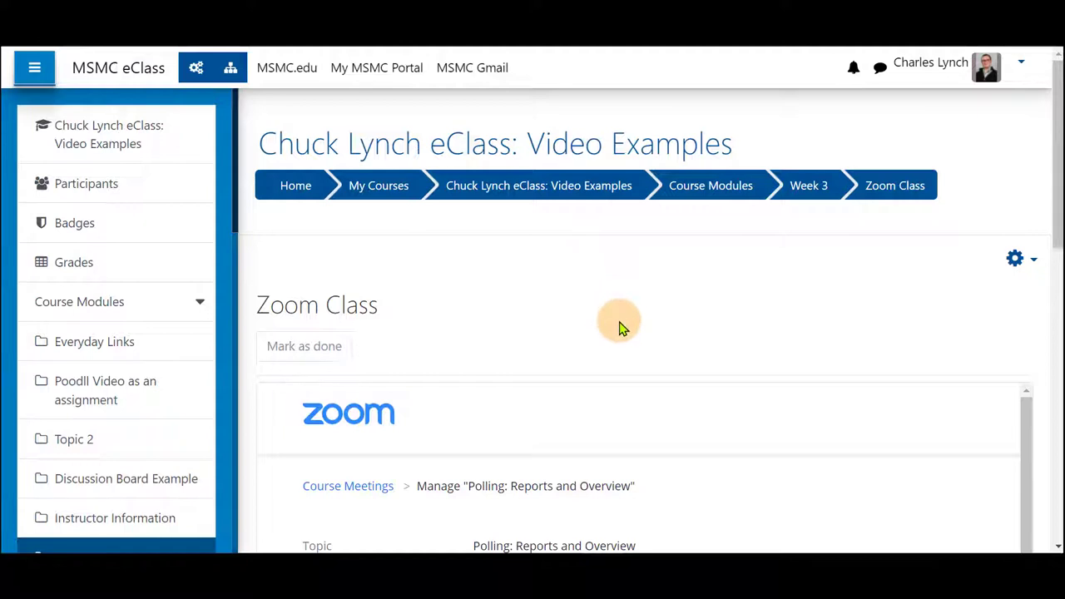
- Download the poll CSV template from the Poll section and open poll template (22).csv in Excel
{"action": "scroll", "coordinate": [618, 327], "scroll_direction": "down", "scroll_amount": 4}
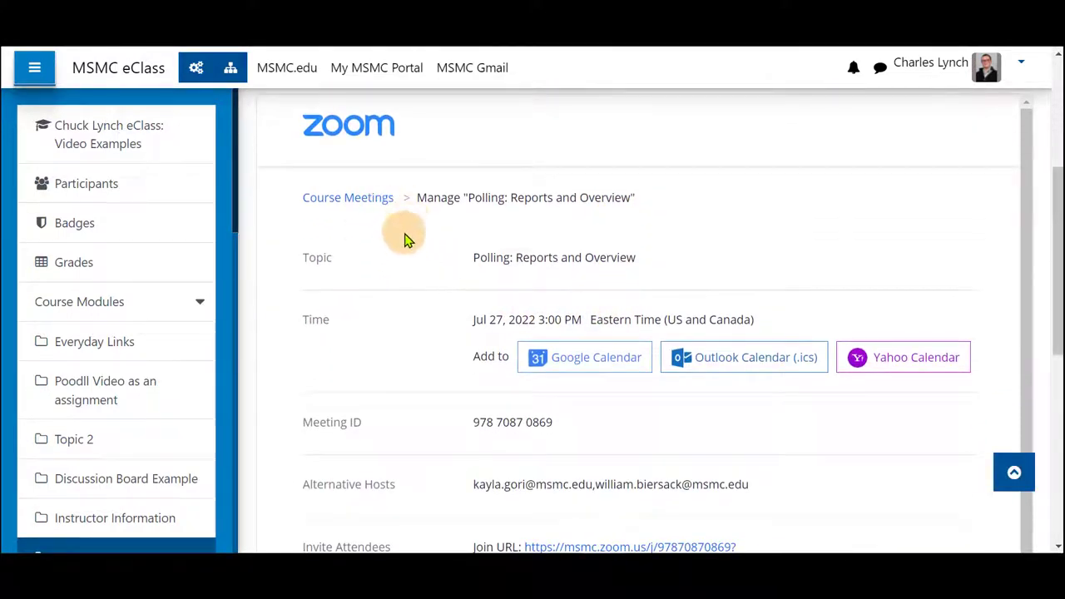
{"action": "scroll", "coordinate": [447, 262], "scroll_direction": "down", "scroll_amount": 4}
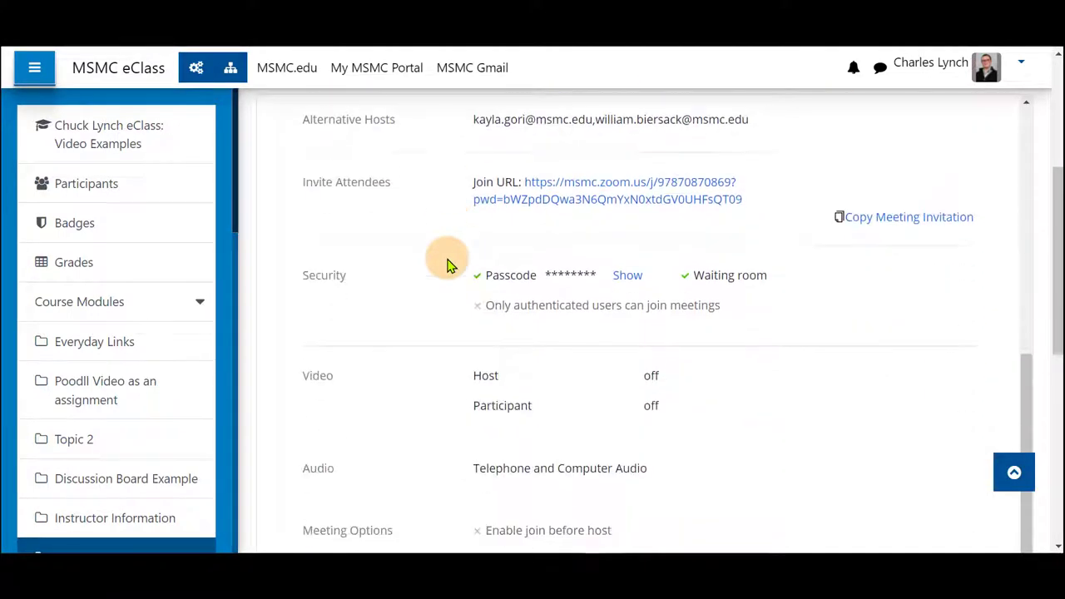
{"action": "scroll", "coordinate": [421, 303], "scroll_direction": "down", "scroll_amount": 2}
{"action": "scroll", "coordinate": [421, 303], "scroll_direction": "down", "scroll_amount": 4}
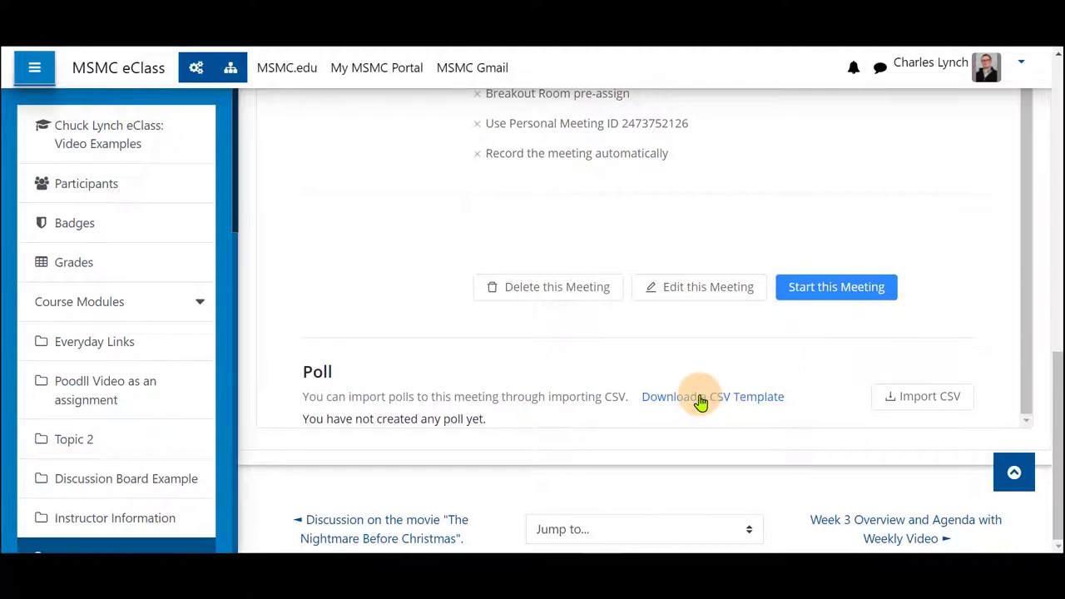
{"action": "left_click", "coordinate": [700, 400]}
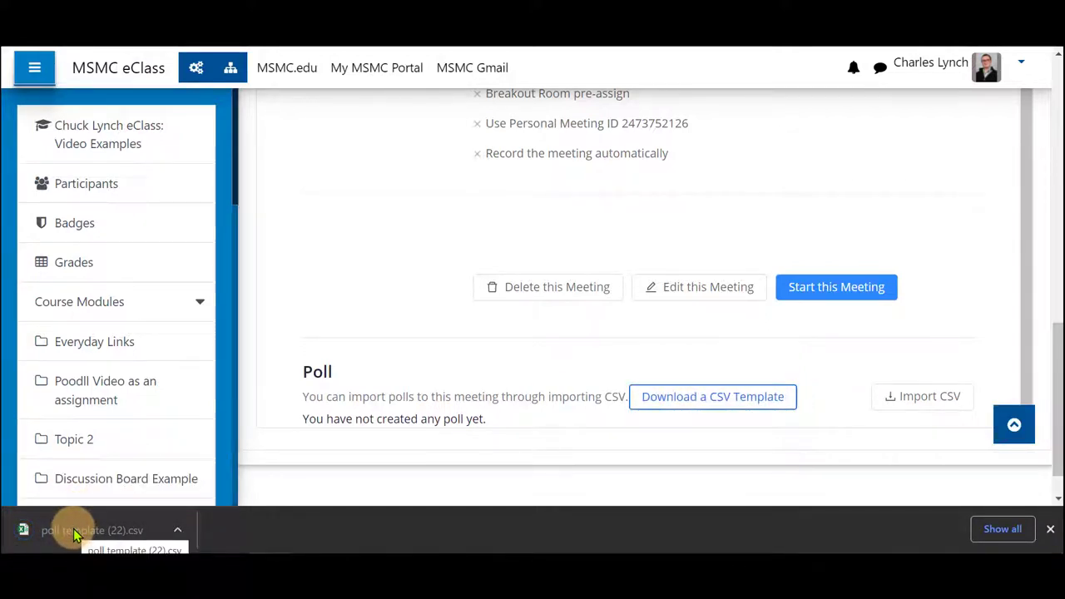
{"action": "left_click", "coordinate": [74, 534]}
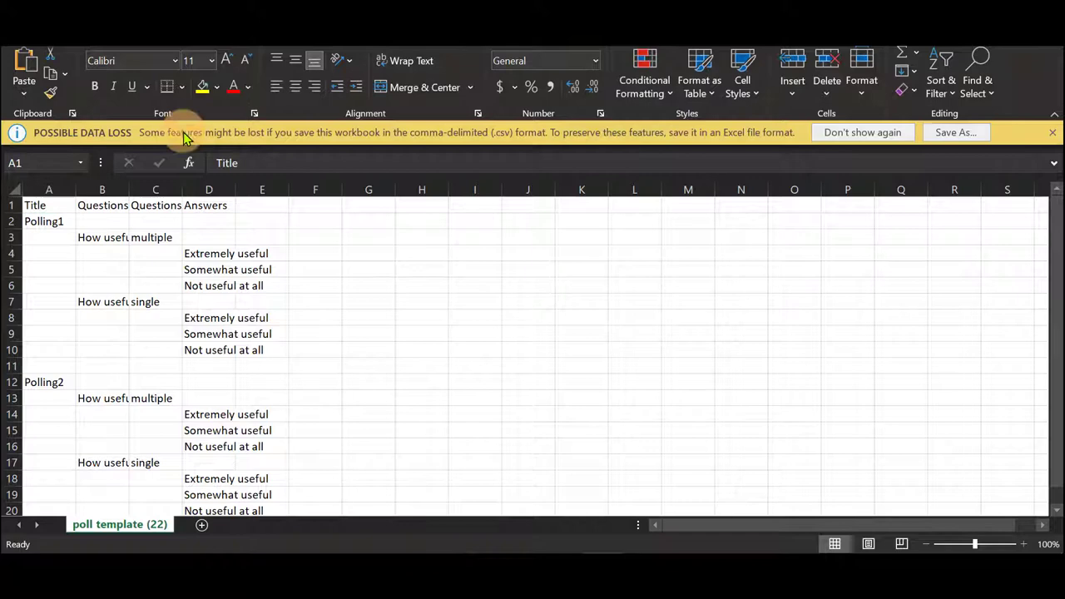
- Widen columns B and A so the full question names are readable
{"action": "left_click", "coordinate": [56, 206]}
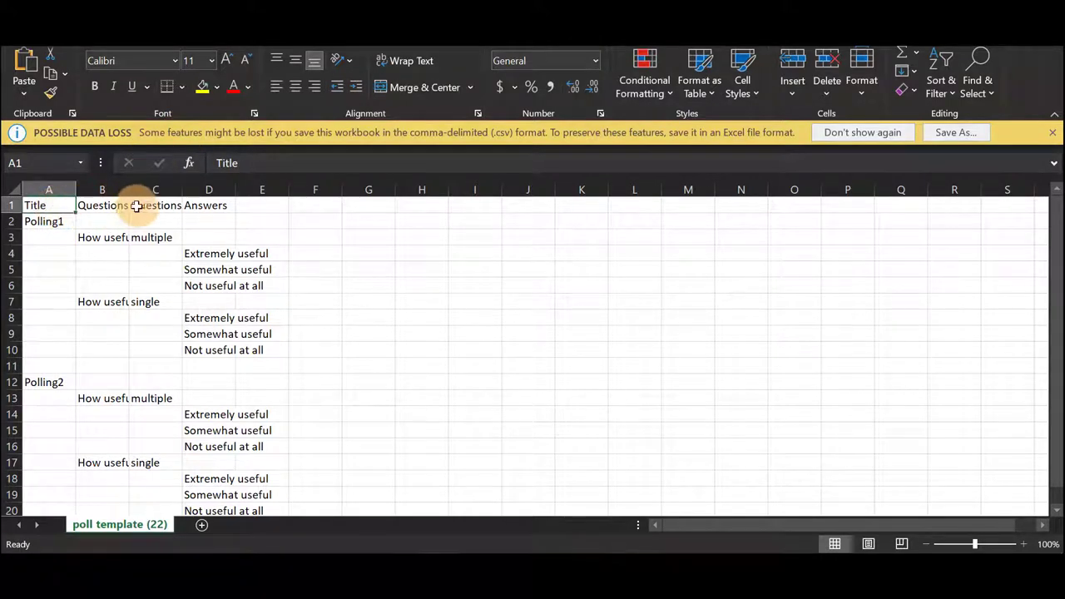
{"action": "left_click_drag", "start_coordinate": [129, 189], "coordinate": [413, 183]}
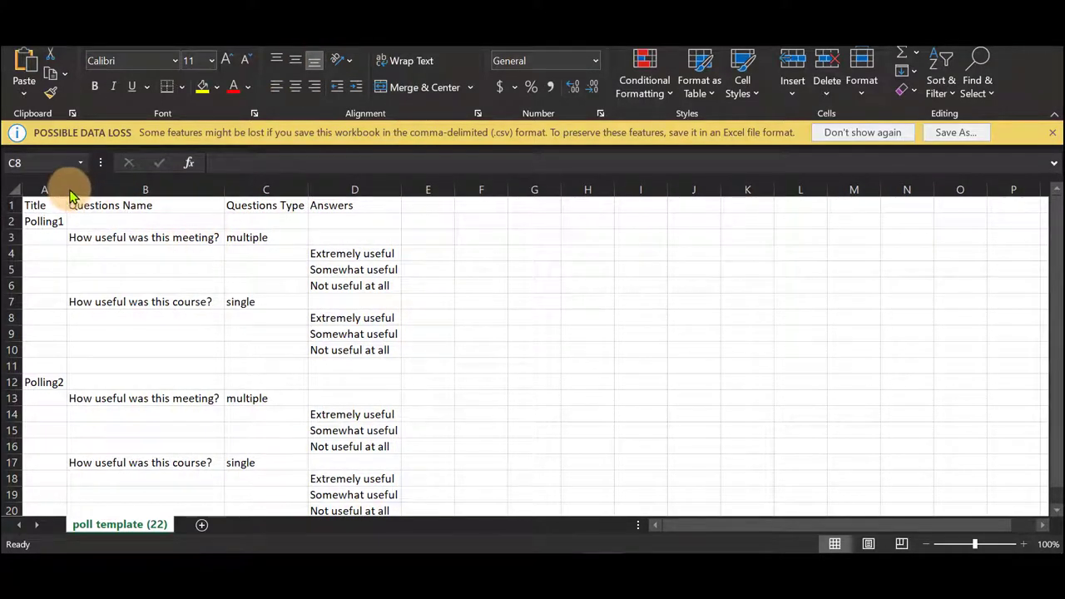
{"action": "mouse_move", "coordinate": [65, 190]}
{"action": "left_mouse_down"}
{"action": "mouse_move", "coordinate": [74, 190]}
{"action": "mouse_move", "coordinate": [45, 178]}
{"action": "mouse_move", "coordinate": [67, 185]}
{"action": "left_mouse_up"}
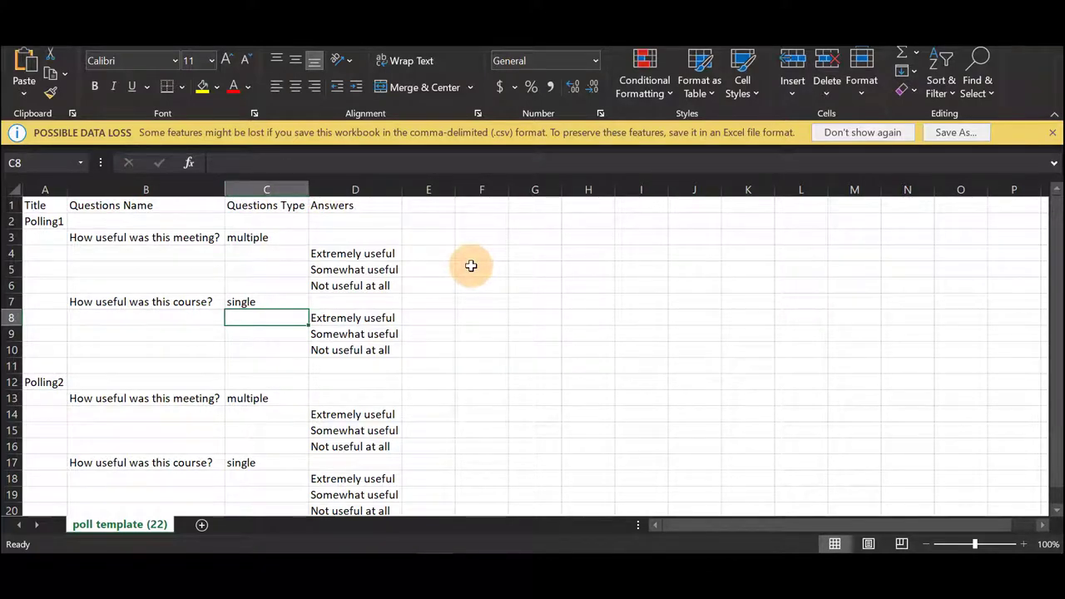
- Autofit all column widths and keep every row height at 14.5
{"action": "key", "text": "ctrl+a"}
{"action": "key", "text": "ctrl+a"}
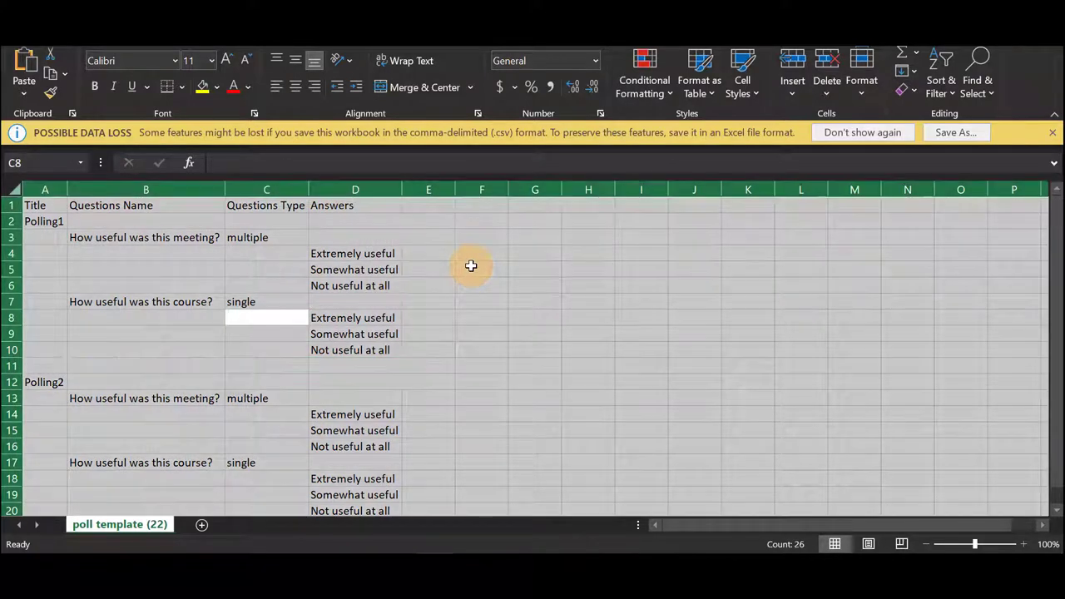
{"action": "key", "text": "alt+h"}
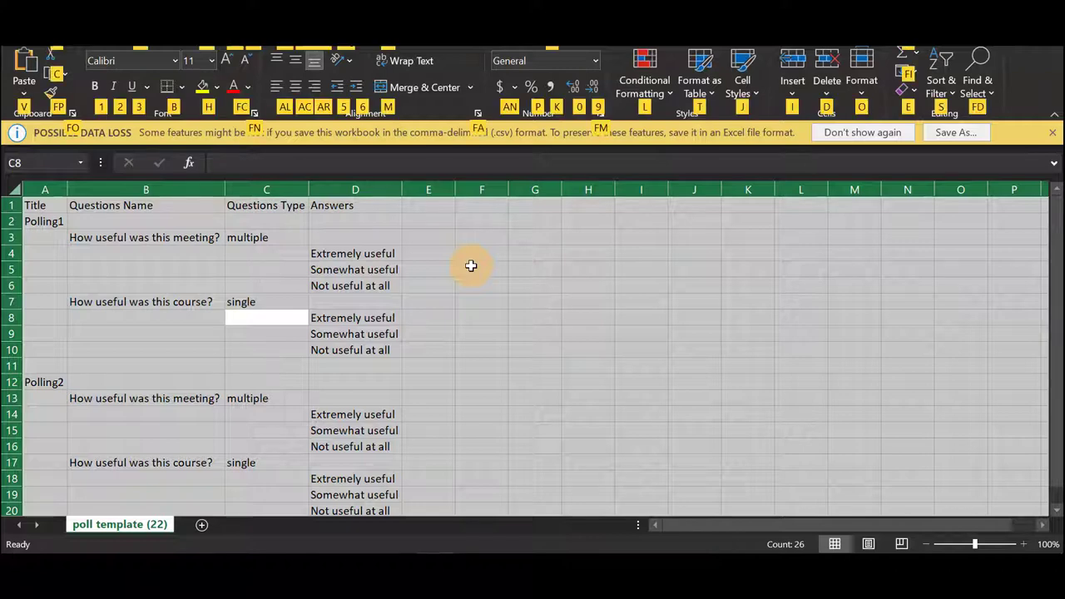
{"action": "key", "text": "o"}
{"action": "key", "text": "i"}
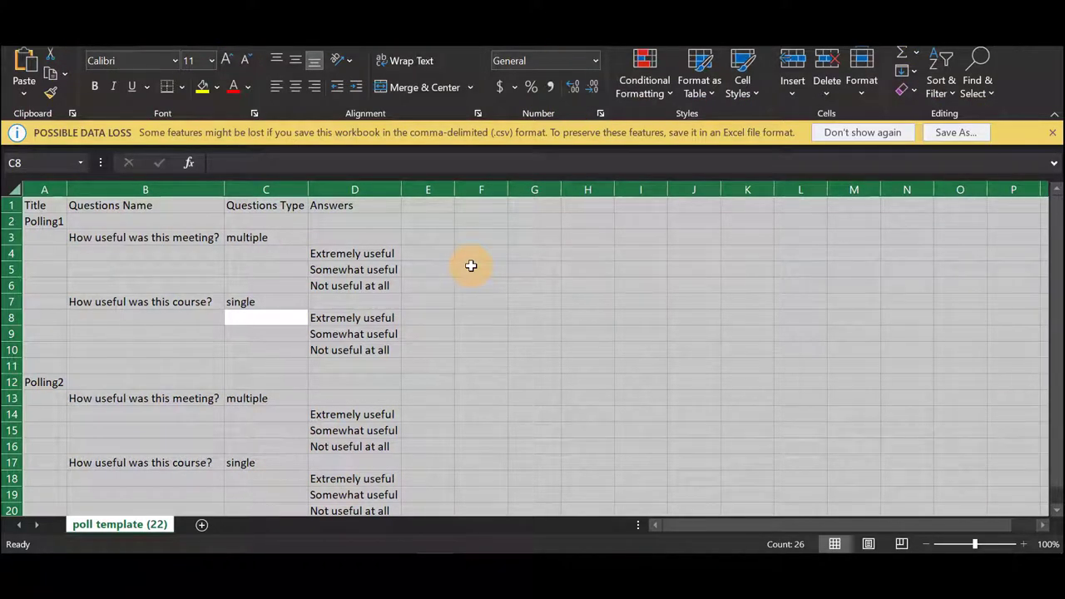
{"action": "key", "text": "alt+h"}
{"action": "key", "text": "o"}
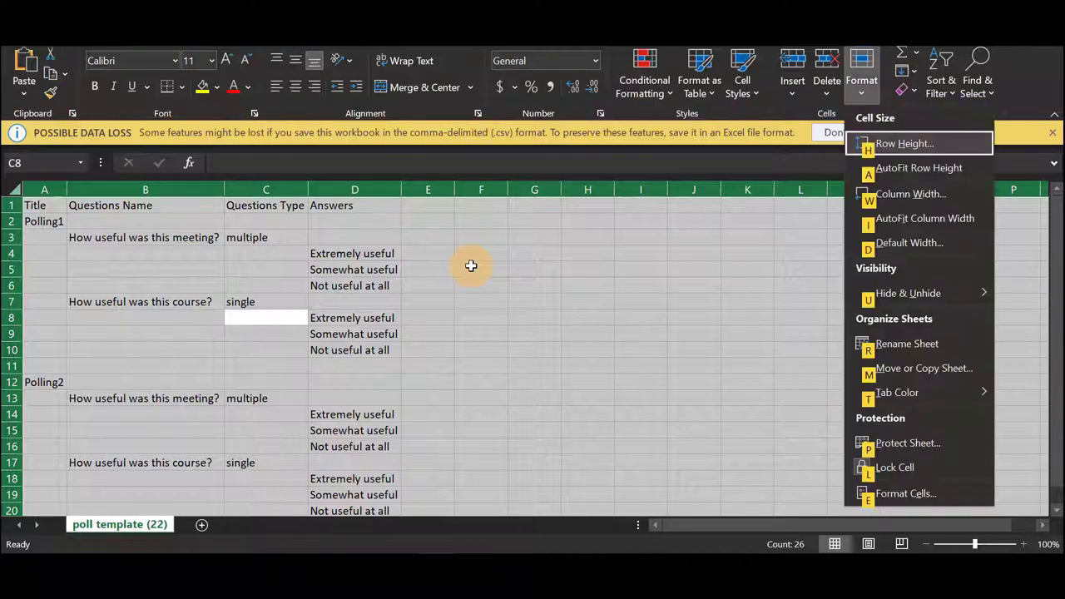
{"action": "key", "text": "h"}
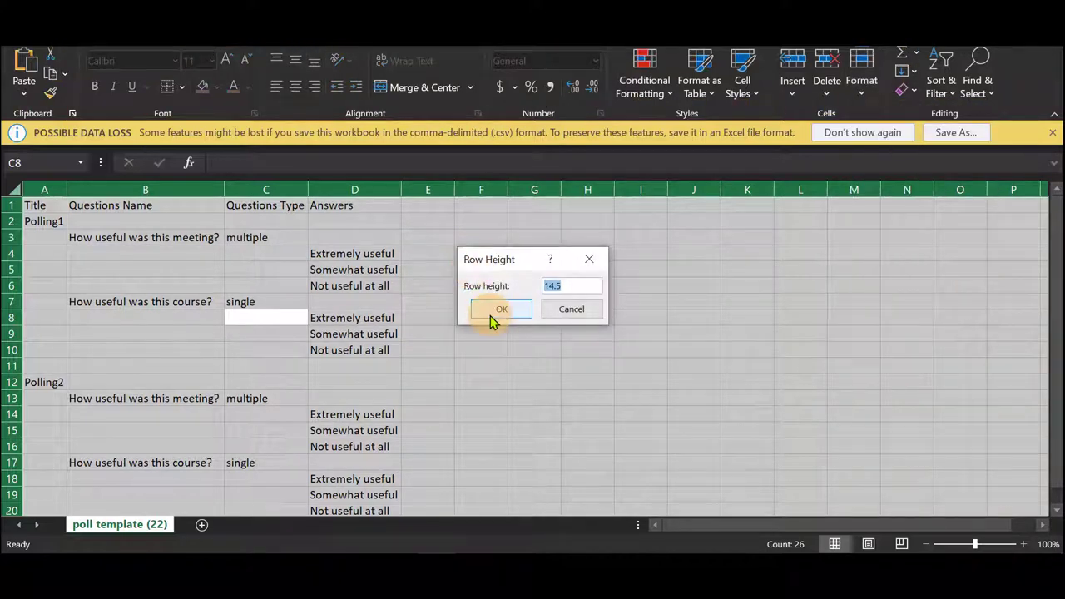
{"action": "left_click", "coordinate": [494, 319]}
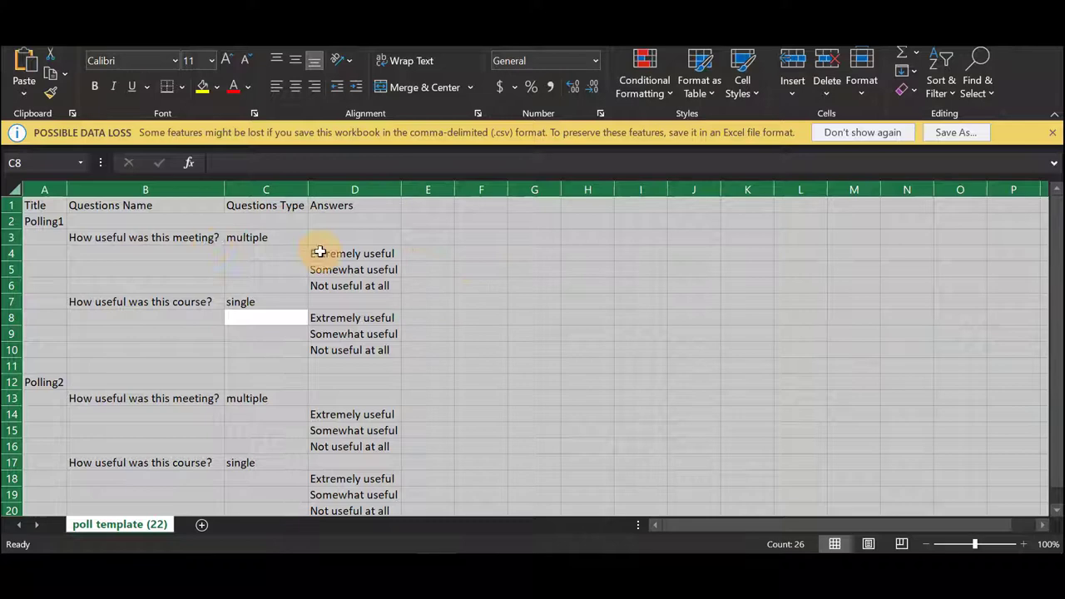
{"action": "left_click", "coordinate": [447, 286]}
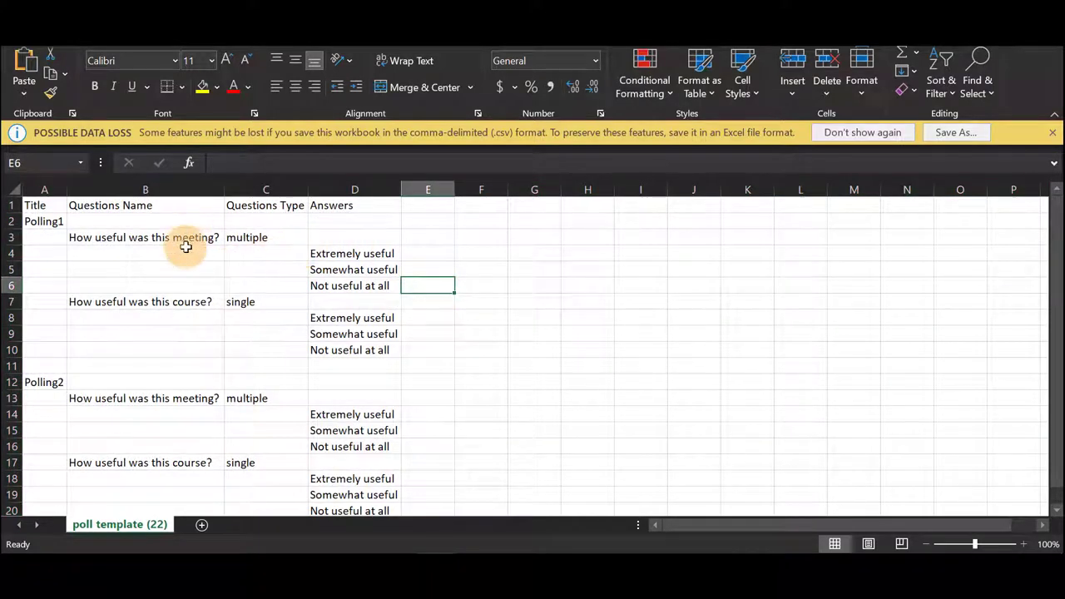
{"action": "left_click", "coordinate": [37, 222]}
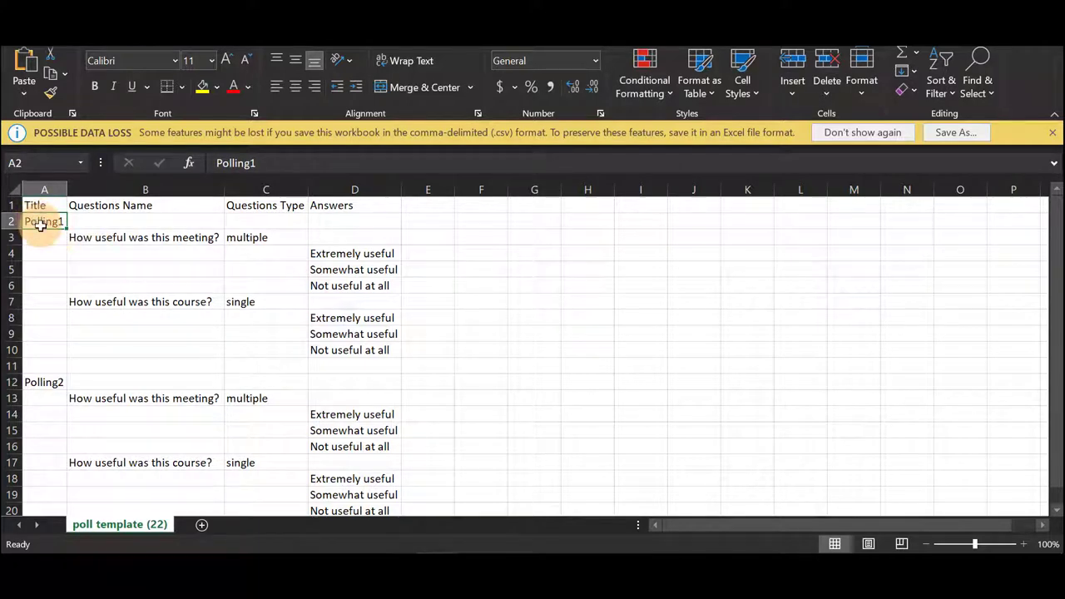
- Retitle A2 to 'warm up questions' and change B3 to 'what is a current event?'
{"action": "type", "text": "warm up questions"}
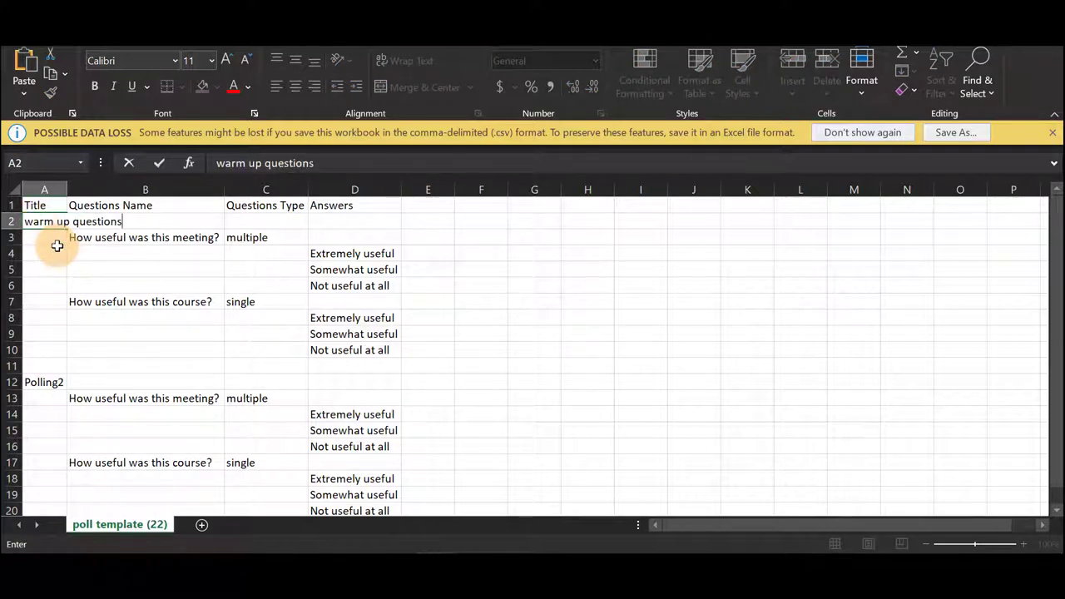
{"action": "left_click", "coordinate": [56, 246]}
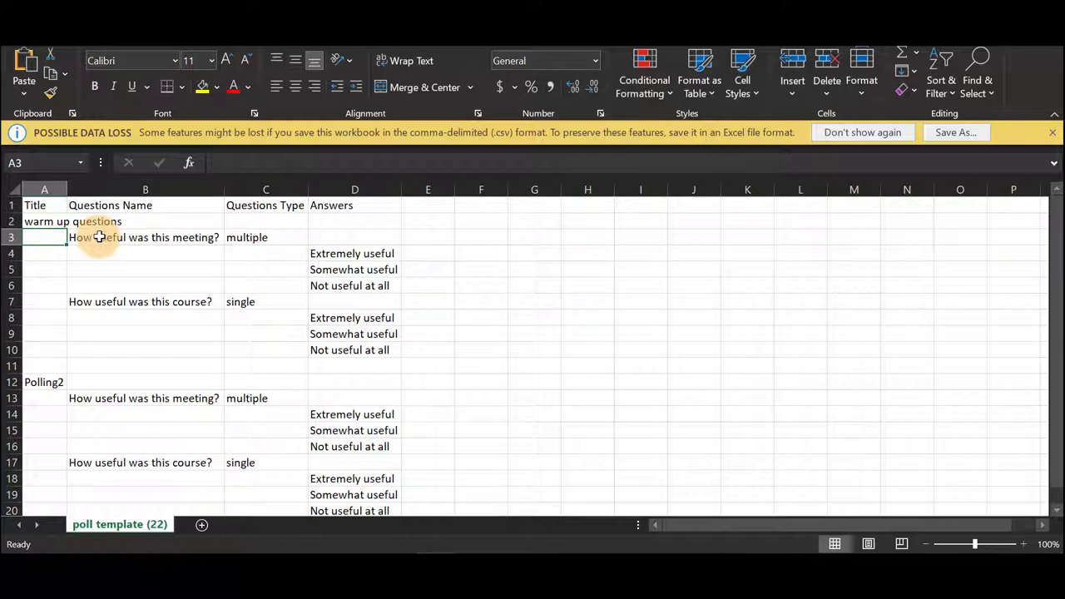
{"action": "left_click", "coordinate": [99, 239]}
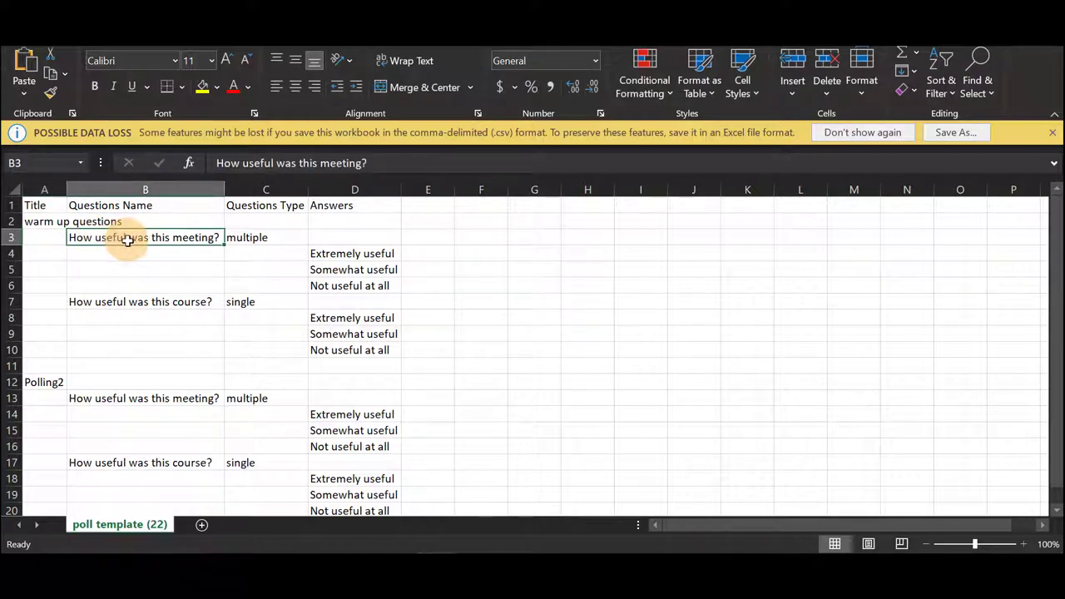
{"action": "type", "text": "what is a current event?"}
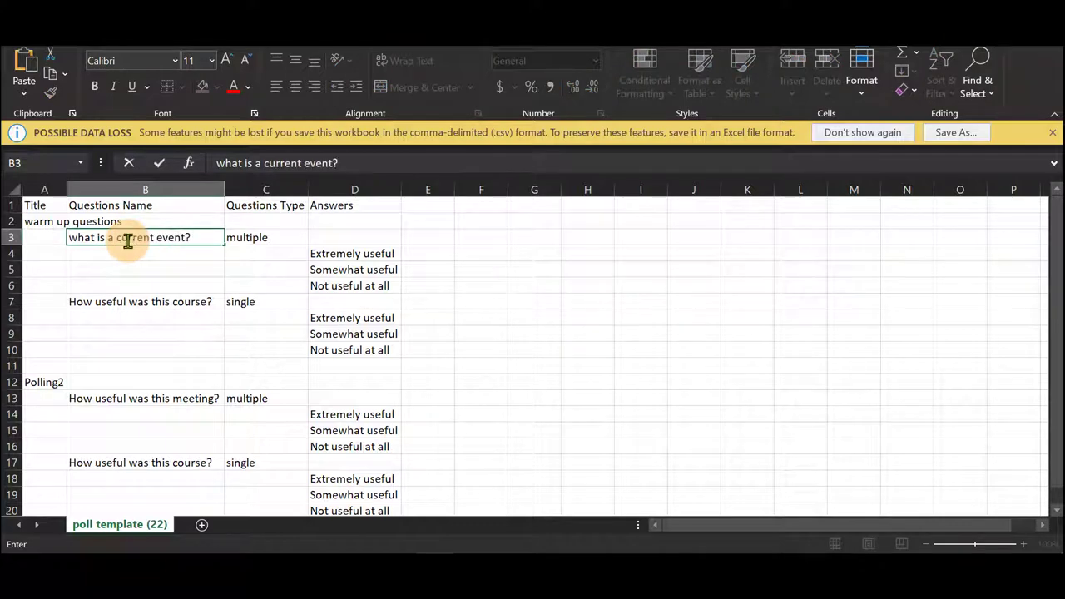
{"action": "left_click", "coordinate": [278, 242]}
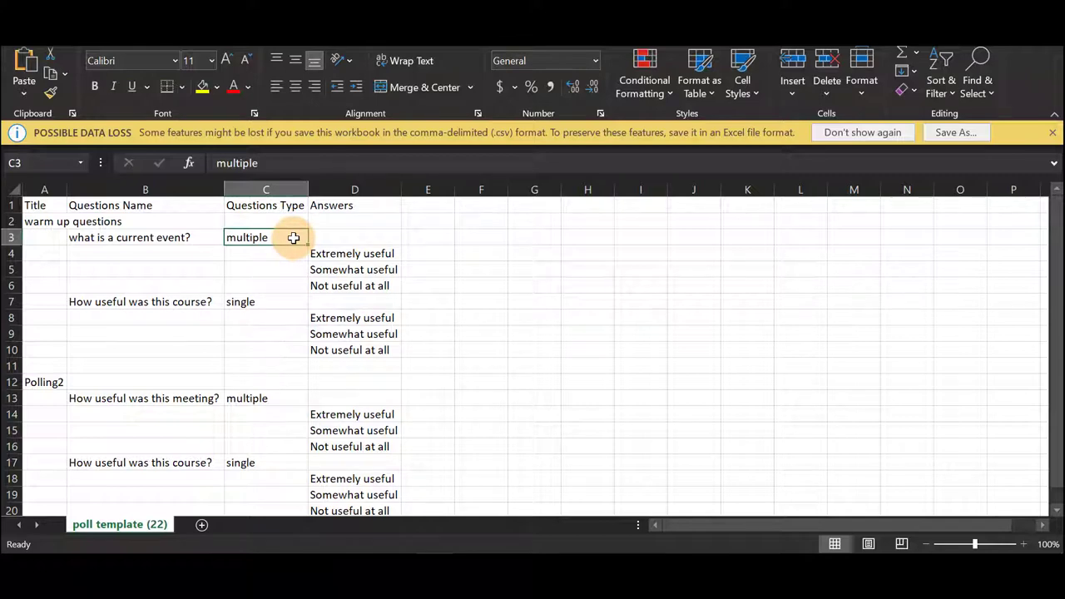
- Insert a blank row at row 5 and paste the four current-event answers into D4:D7
{"action": "key", "text": "Down"}
{"action": "left_click", "coordinate": [268, 301]}
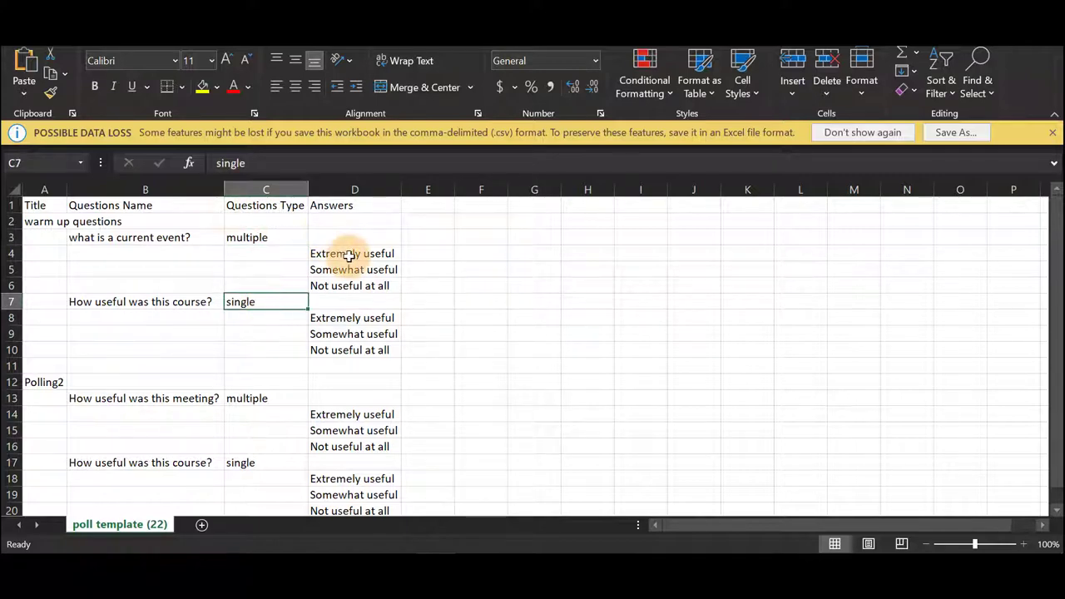
{"action": "left_click_drag", "start_coordinate": [348, 256], "coordinate": [350, 283]}
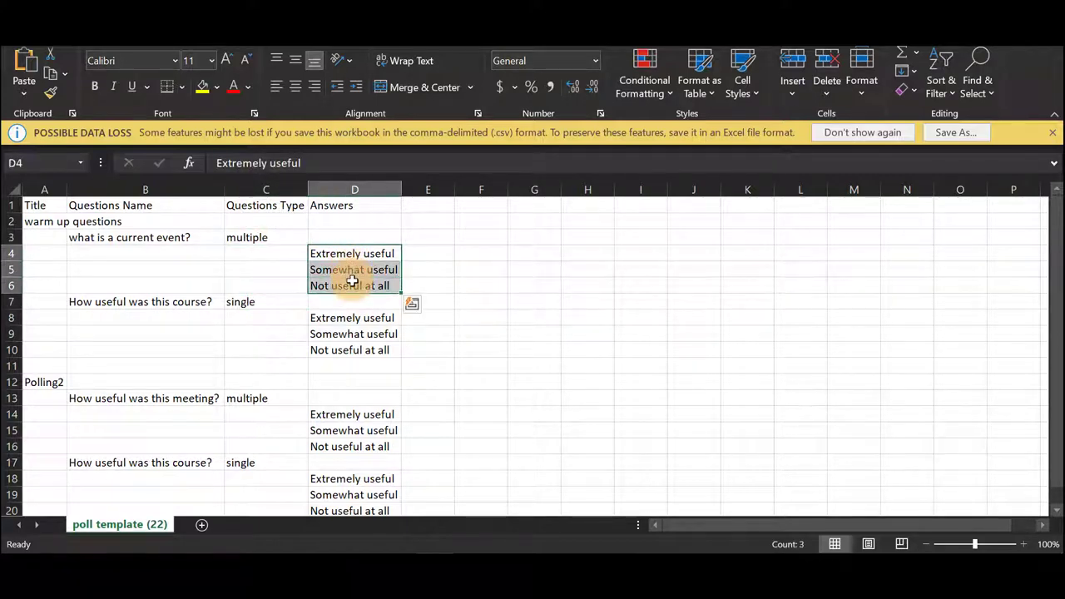
{"action": "left_click", "coordinate": [12, 268]}
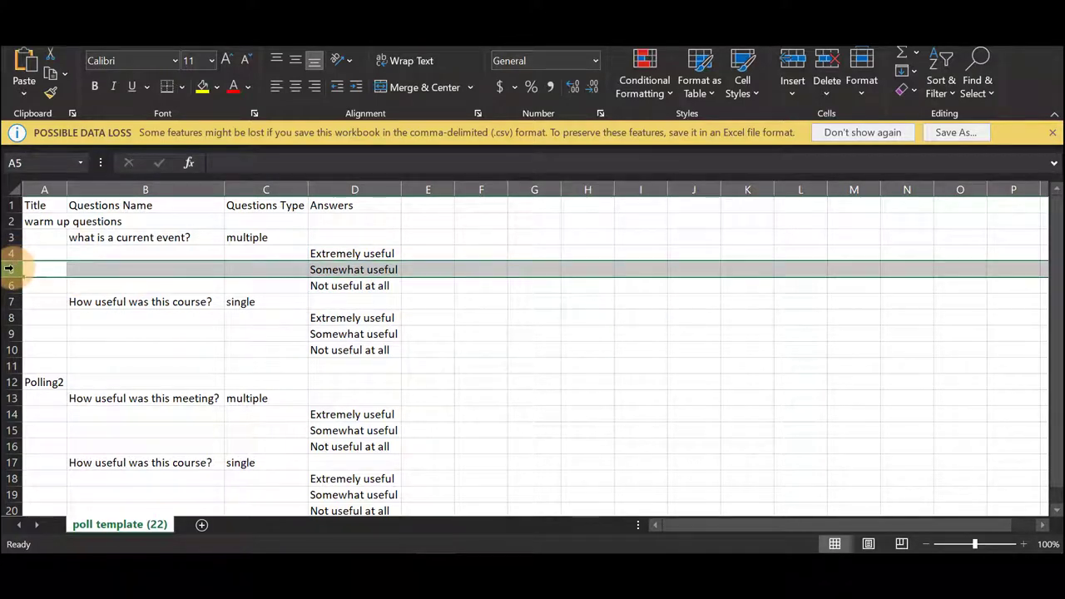
{"action": "right_click", "coordinate": [10, 267]}
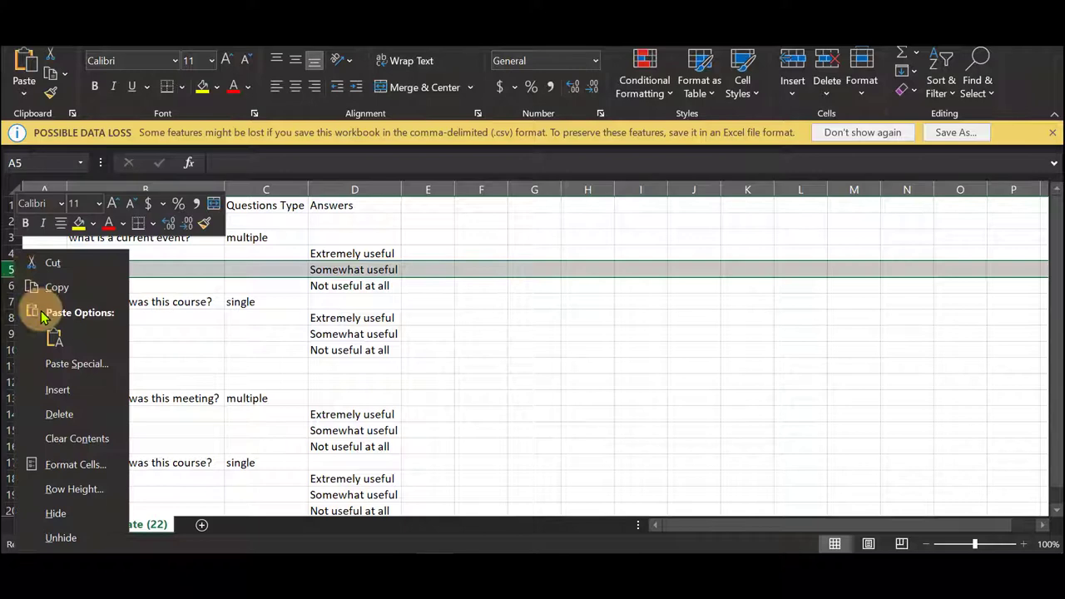
{"action": "left_click", "coordinate": [57, 389]}
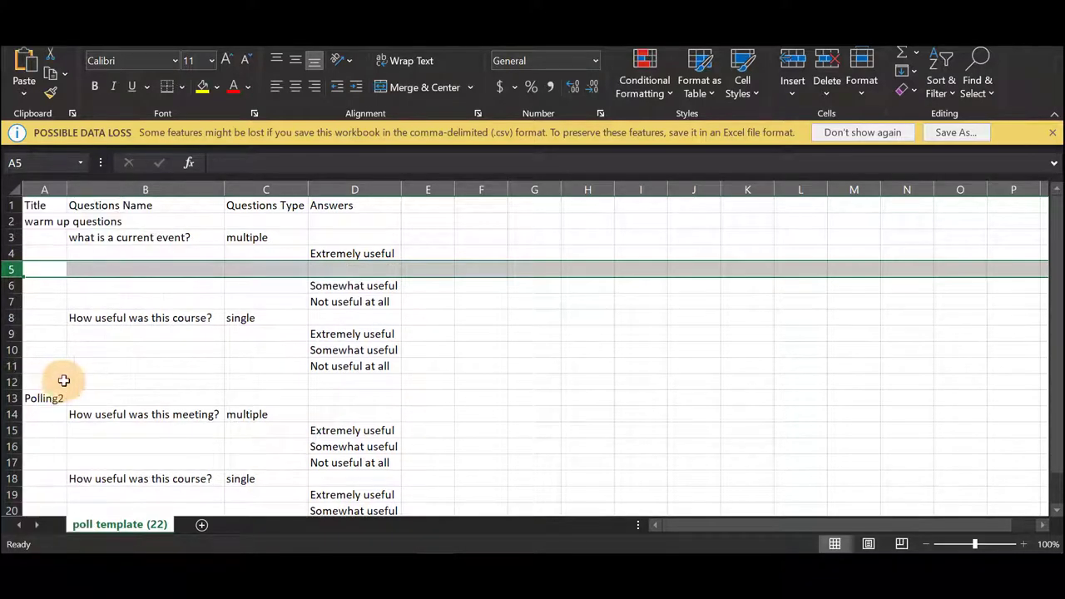
{"action": "left_click", "coordinate": [337, 271]}
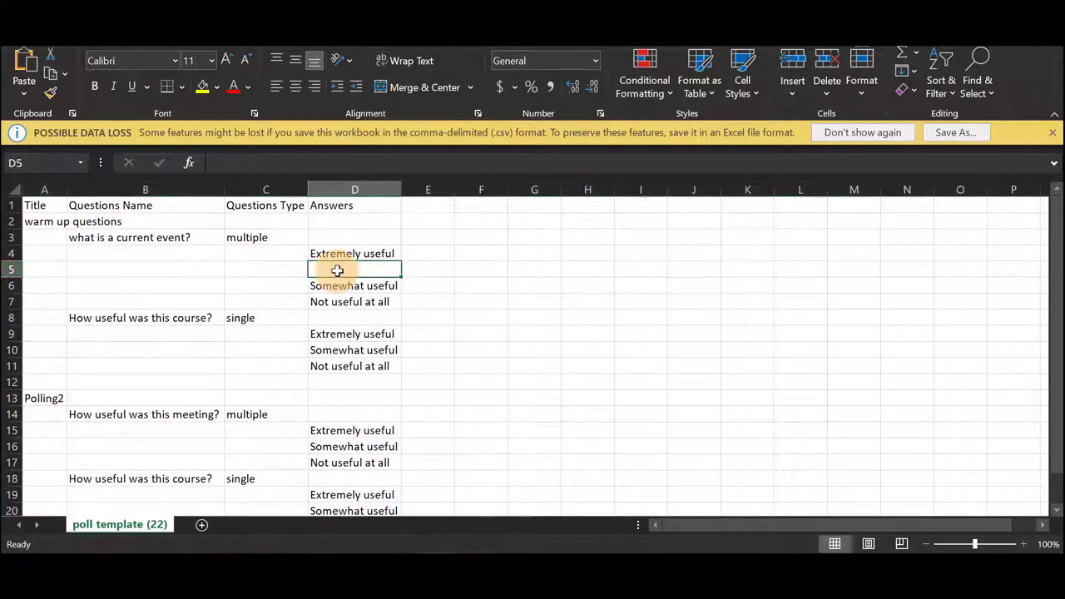
{"action": "left_click", "coordinate": [341, 253]}
{"action": "type", "text": "a new event that is in the news an event about ocean currents what I had for breakfast my favorite color"}
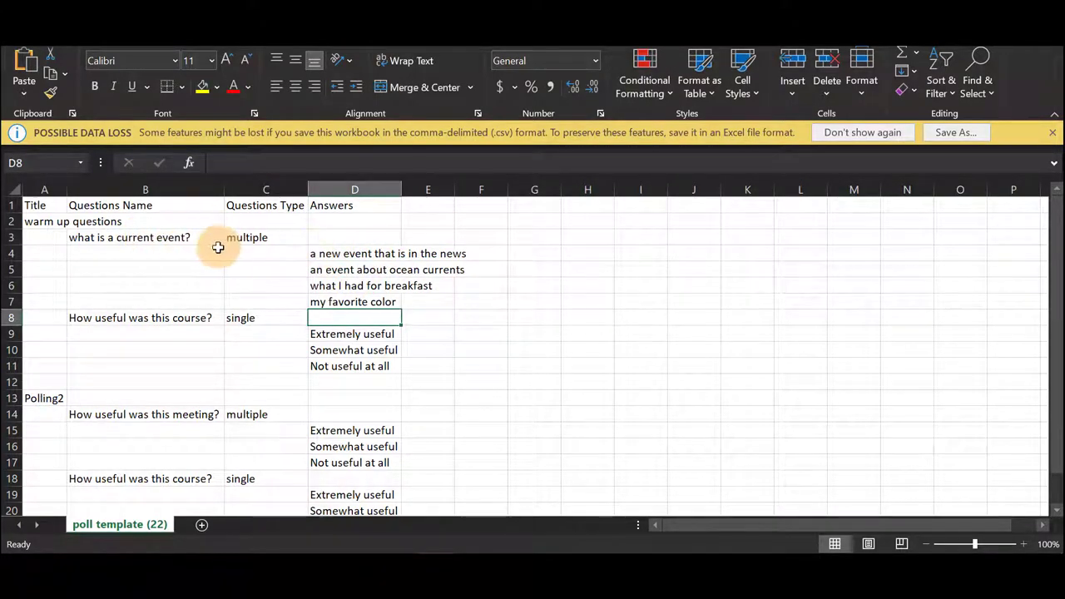
- Copy the Polling2 block A13:D21 and paste a duplicate starting at A22
{"action": "scroll", "coordinate": [99, 329], "scroll_direction": "down", "scroll_amount": 3}
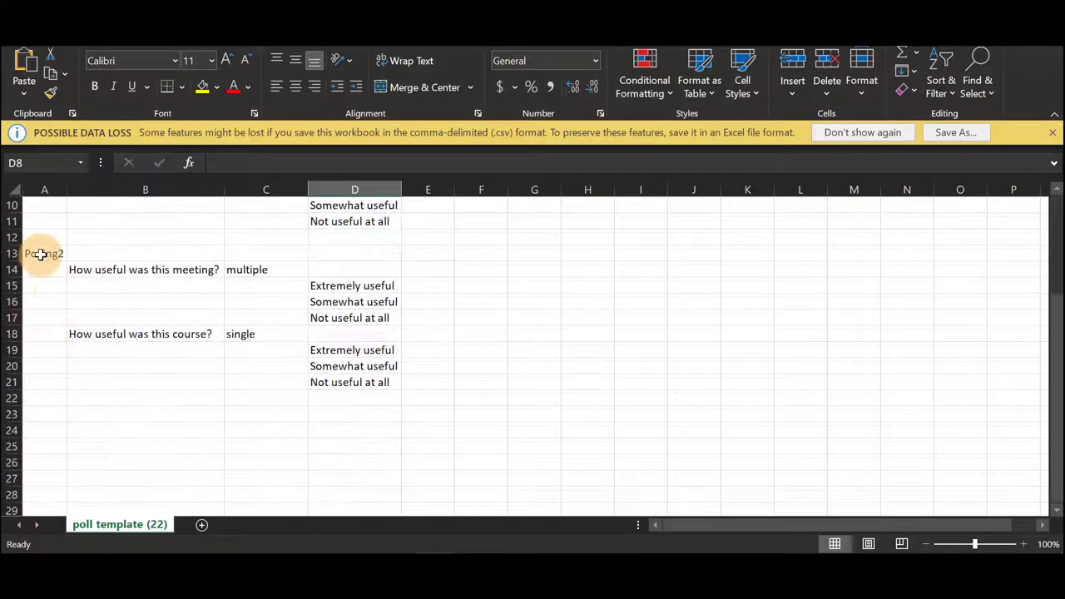
{"action": "left_click_drag", "start_coordinate": [43, 252], "coordinate": [375, 388]}
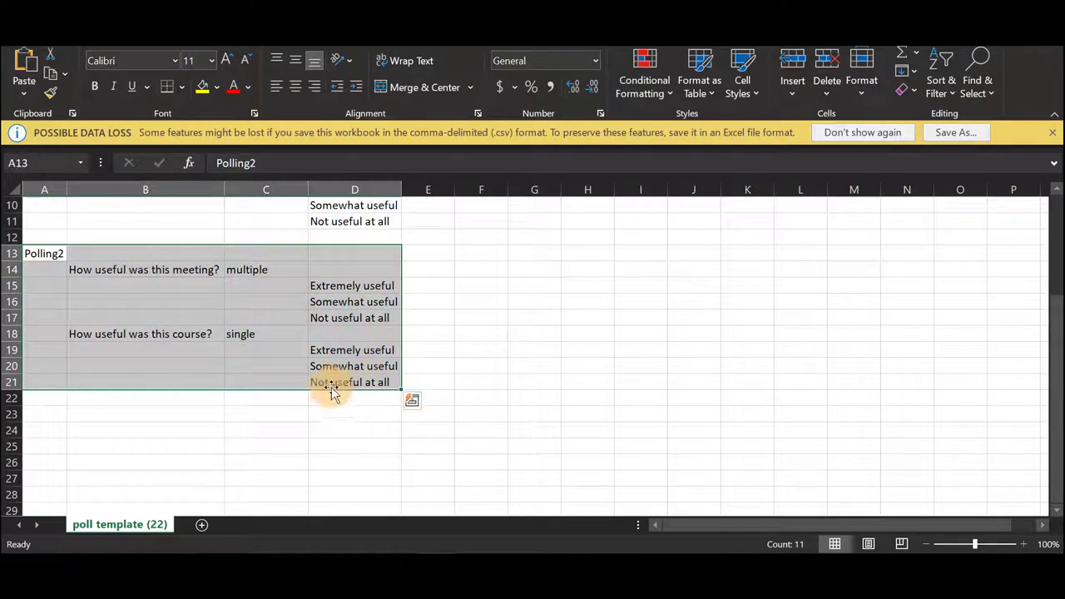
{"action": "right_click", "coordinate": [273, 365]}
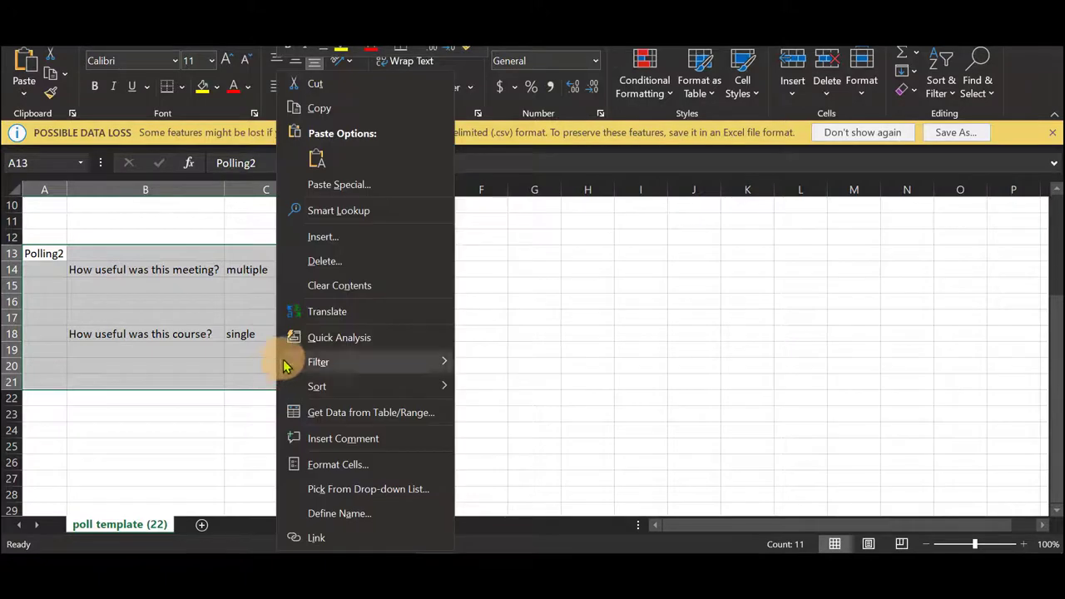
{"action": "left_click", "coordinate": [320, 109]}
{"action": "left_click", "coordinate": [45, 399]}
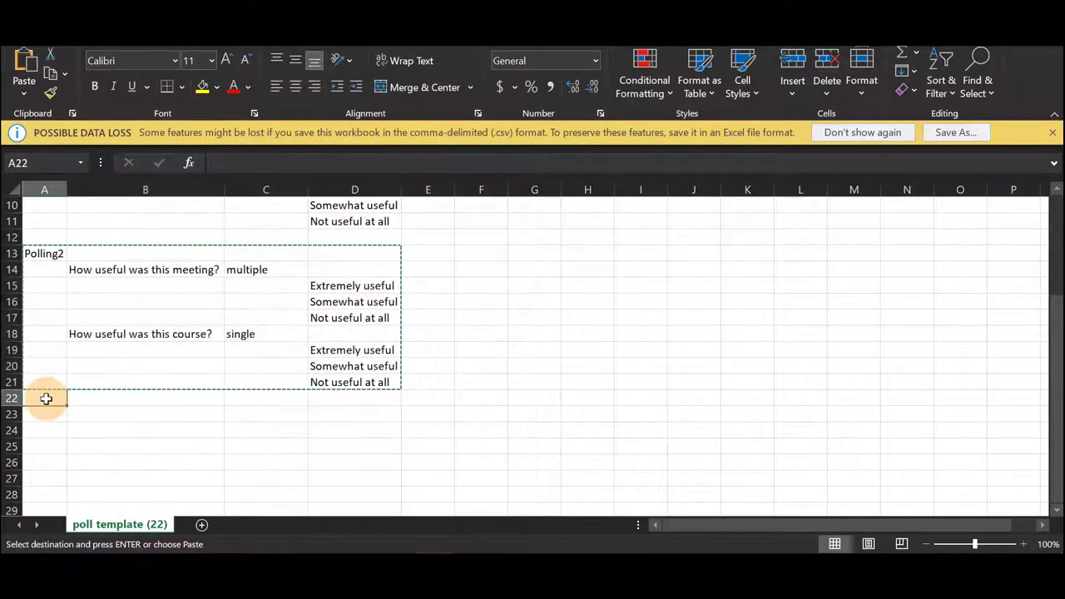
{"action": "right_click", "coordinate": [45, 398]}
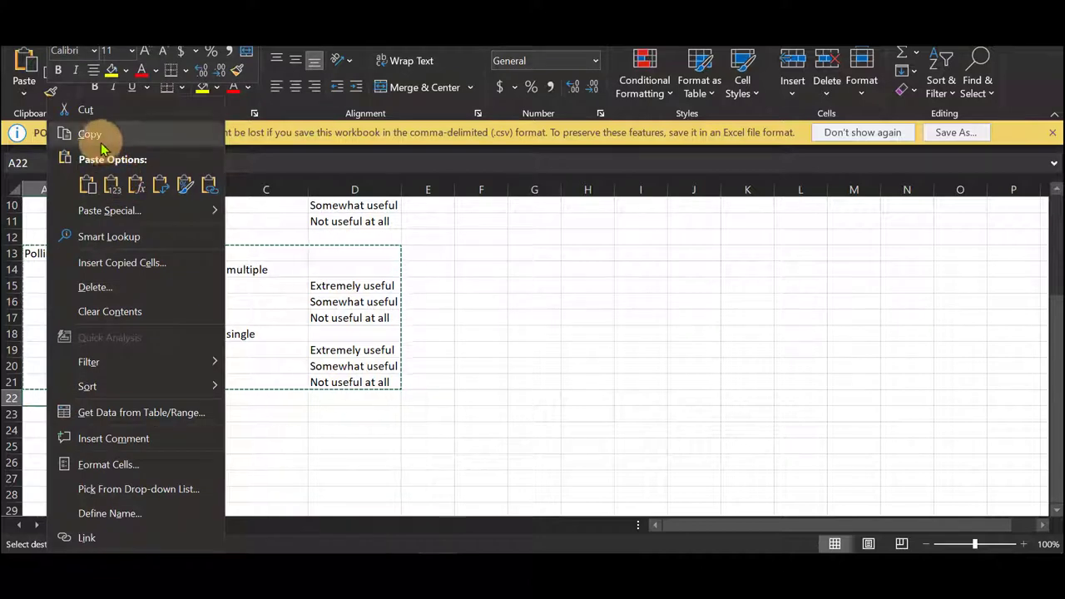
{"action": "left_click", "coordinate": [89, 185]}
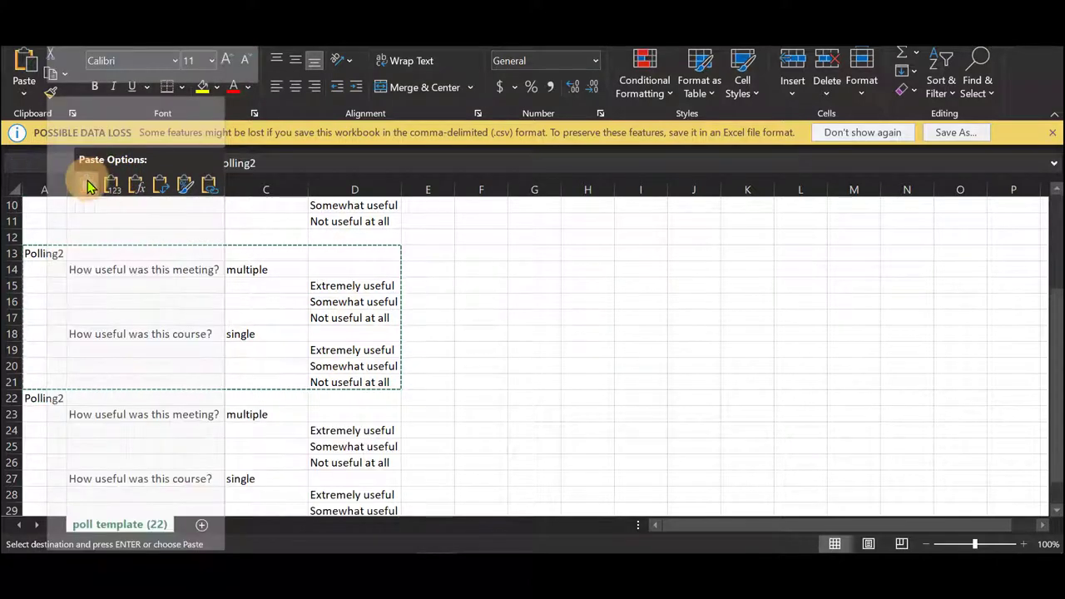
{"action": "key", "text": "Escape"}
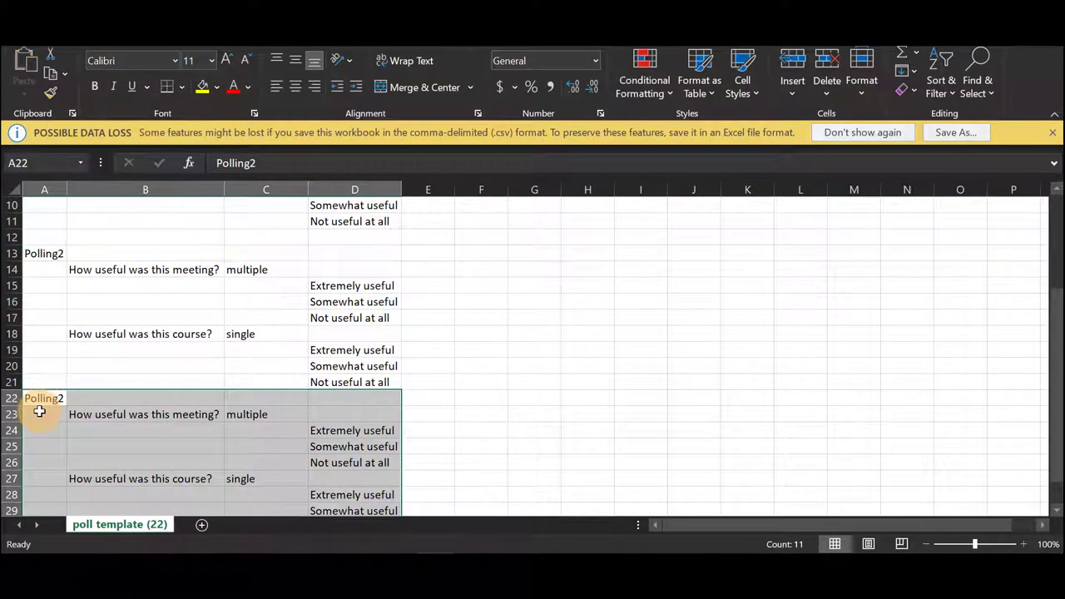
{"action": "left_click", "coordinate": [48, 399]}
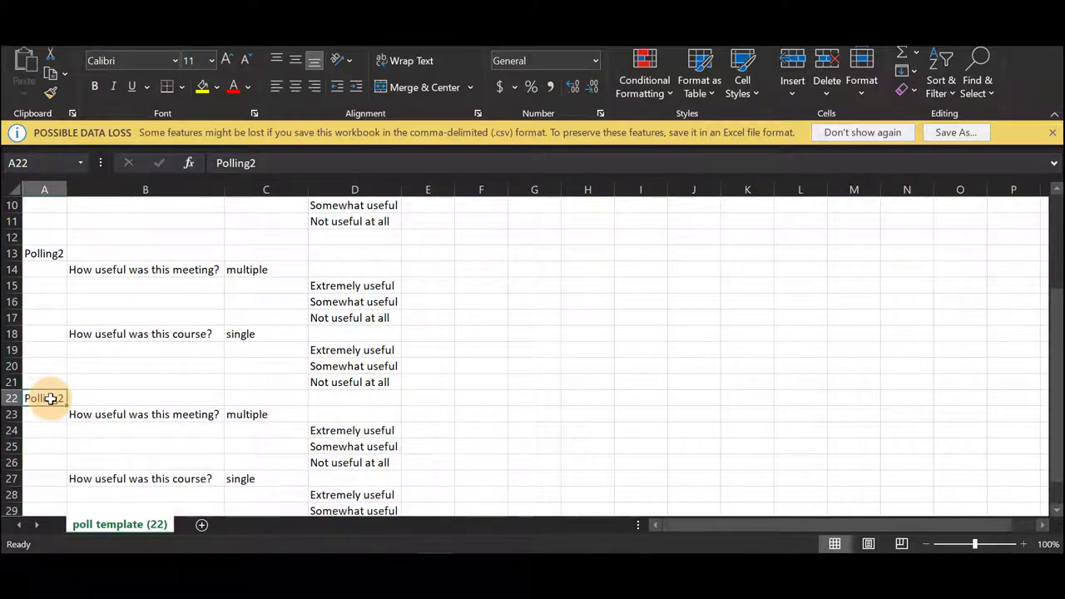
- Clear the Polling2 title cells A13 and A22
{"action": "left_click", "coordinate": [42, 254]}
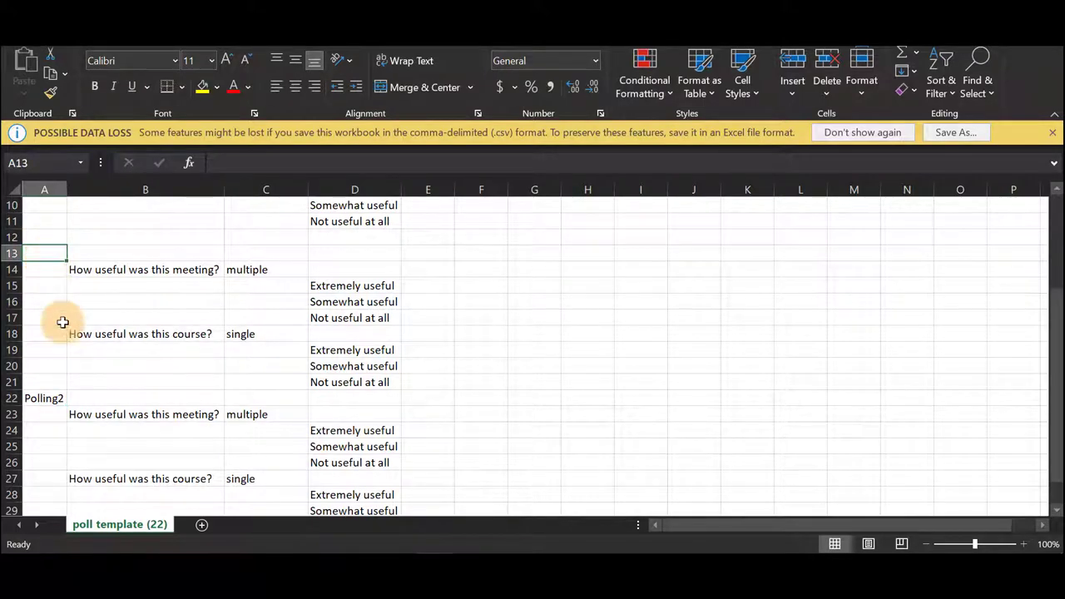
{"action": "left_click", "coordinate": [47, 399]}
{"action": "key", "text": "BackSpace"}
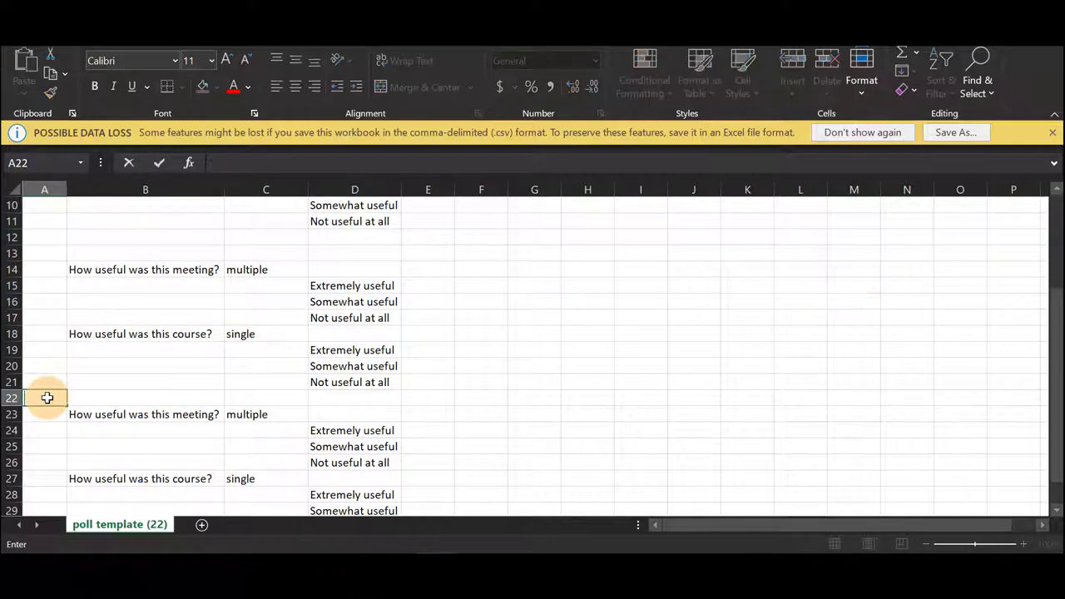
{"action": "left_click", "coordinate": [105, 366]}
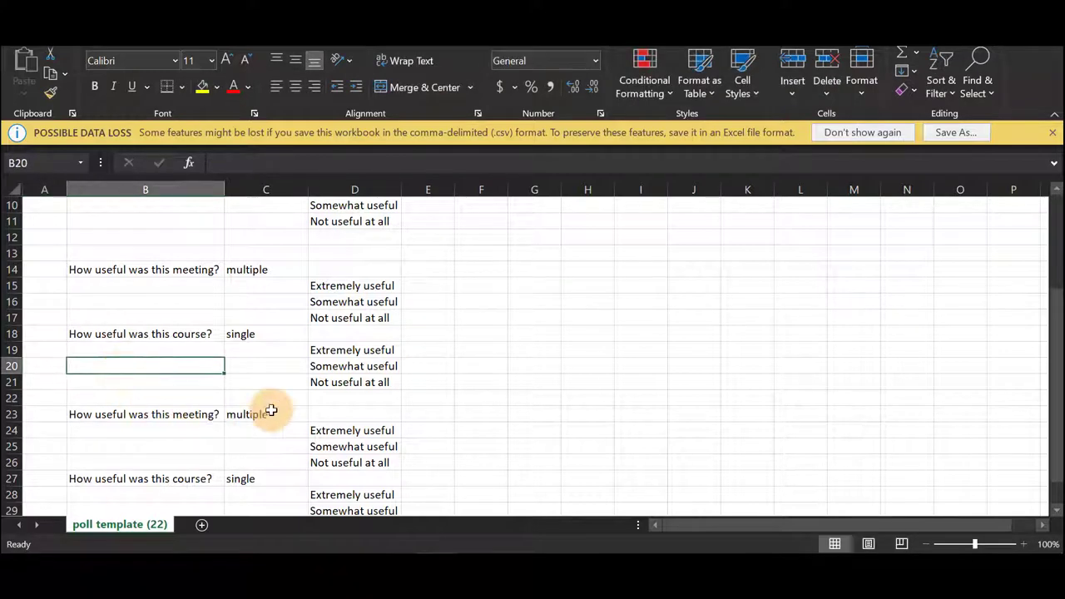
{"action": "scroll", "coordinate": [288, 400], "scroll_direction": "up", "scroll_amount": 3}
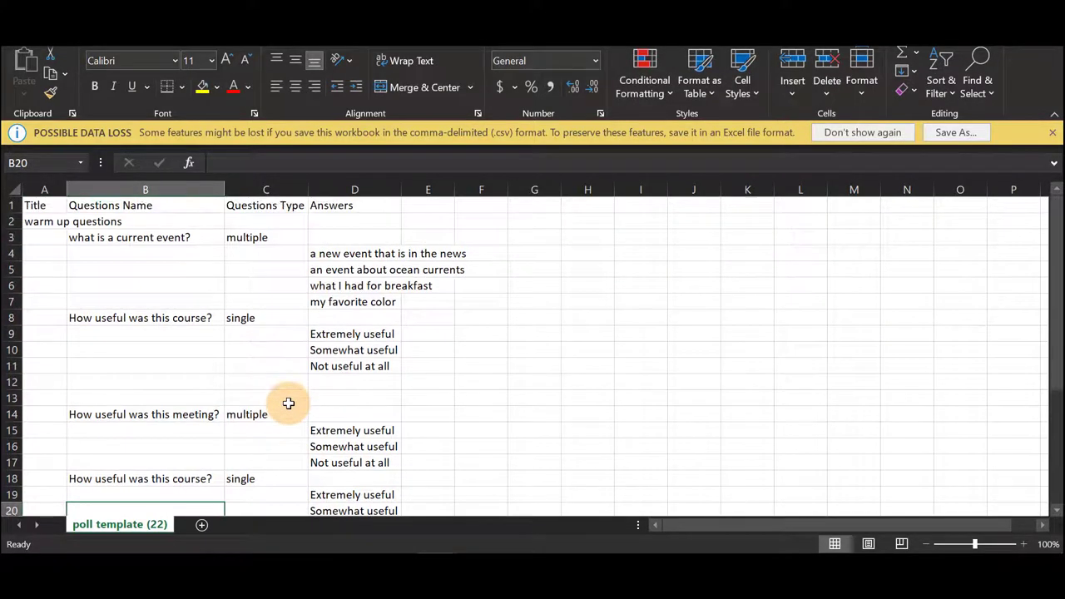
- Save the sheet to Downloads as CSV UTF-8 named 'polling questions for week 1'
{"action": "scroll", "coordinate": [304, 294], "scroll_direction": "down", "scroll_amount": 2}
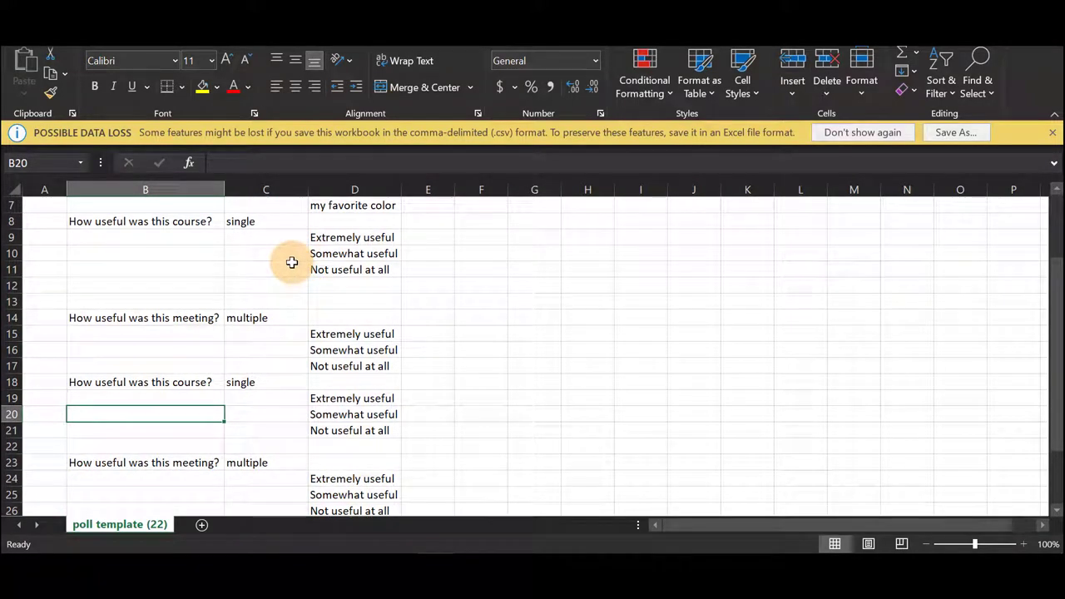
{"action": "key", "text": "alt+f"}
{"action": "key", "text": "a"}
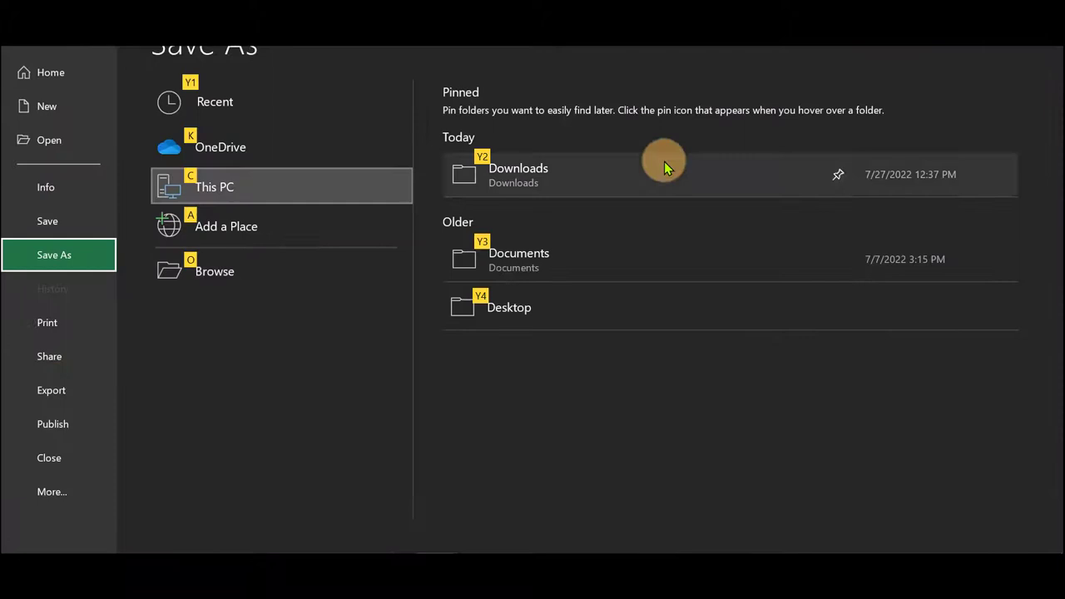
{"action": "left_click", "coordinate": [654, 172]}
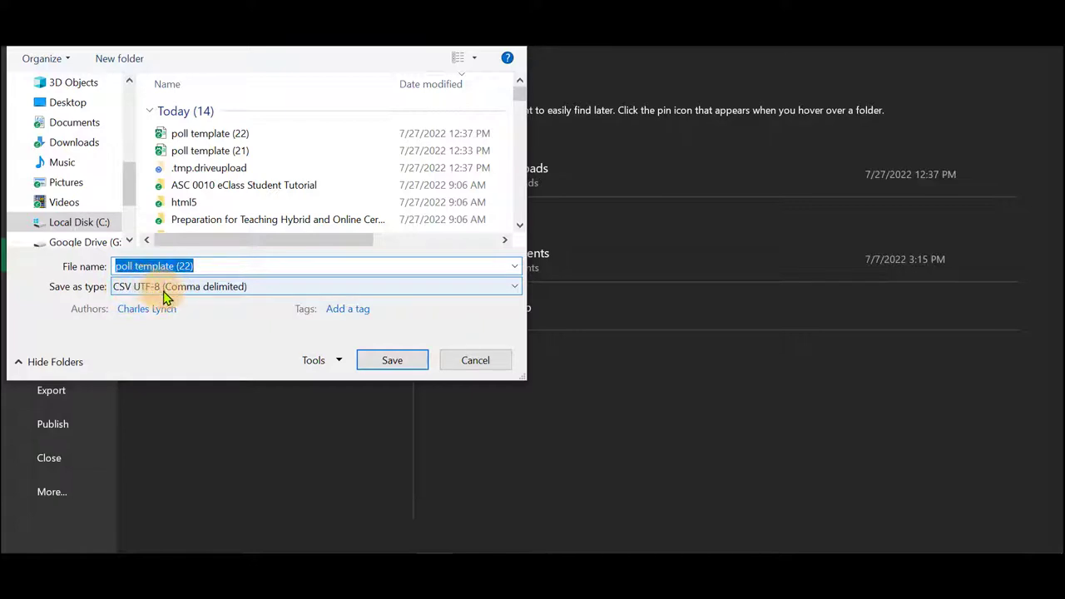
{"action": "type", "text": "polling questions for week 1"}
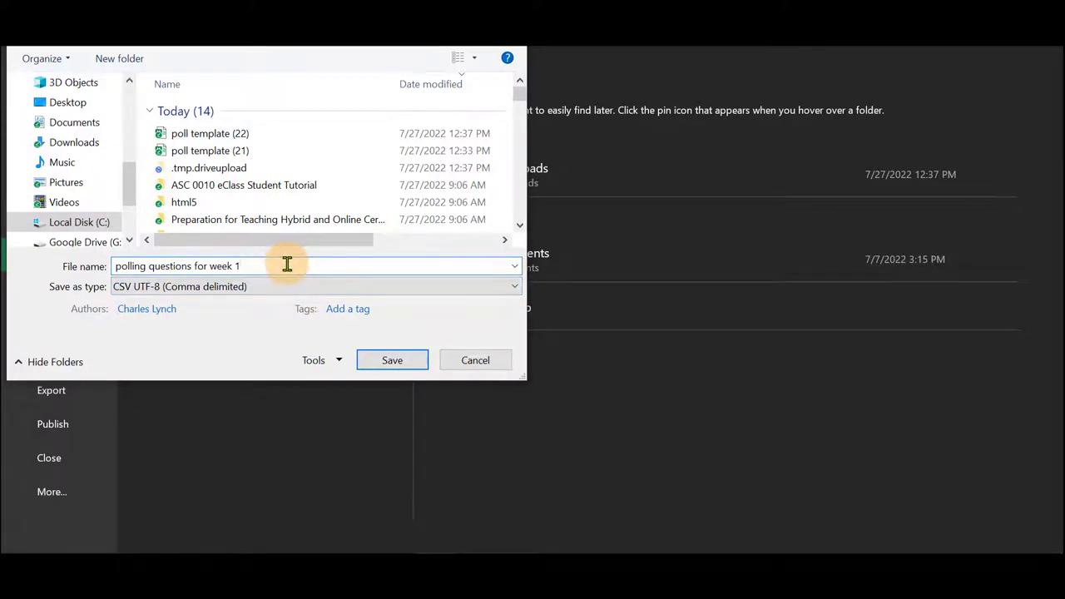
{"action": "left_click", "coordinate": [389, 360]}
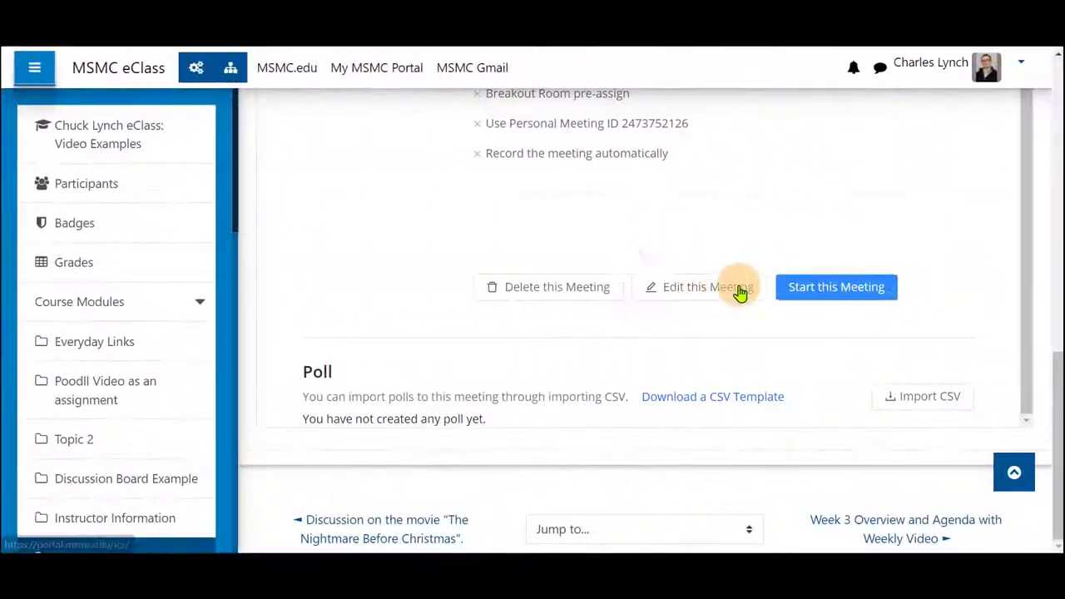
- Import 'polling questions for week 1' from Downloads as the meeting's poll CSV
{"action": "left_click", "coordinate": [922, 407]}
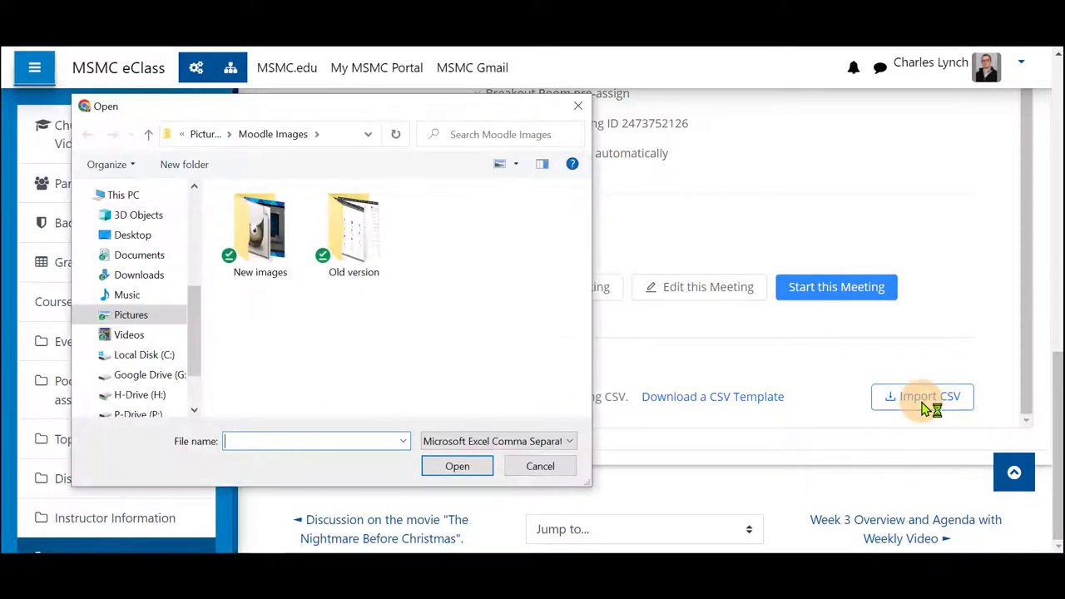
{"action": "left_click", "coordinate": [140, 276]}
{"action": "left_click", "coordinate": [258, 239]}
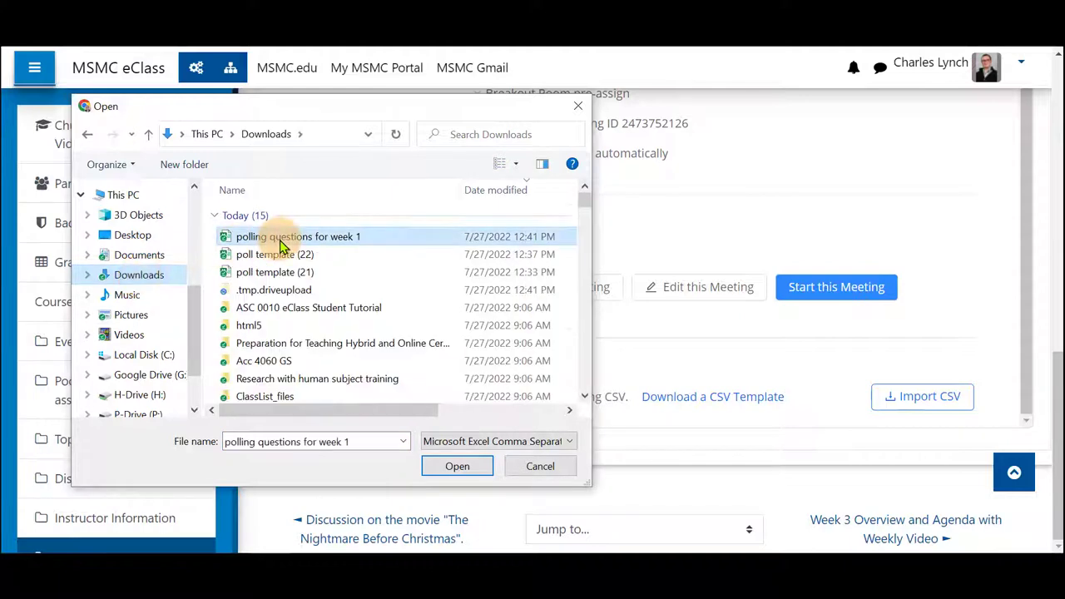
{"action": "left_click", "coordinate": [456, 469]}
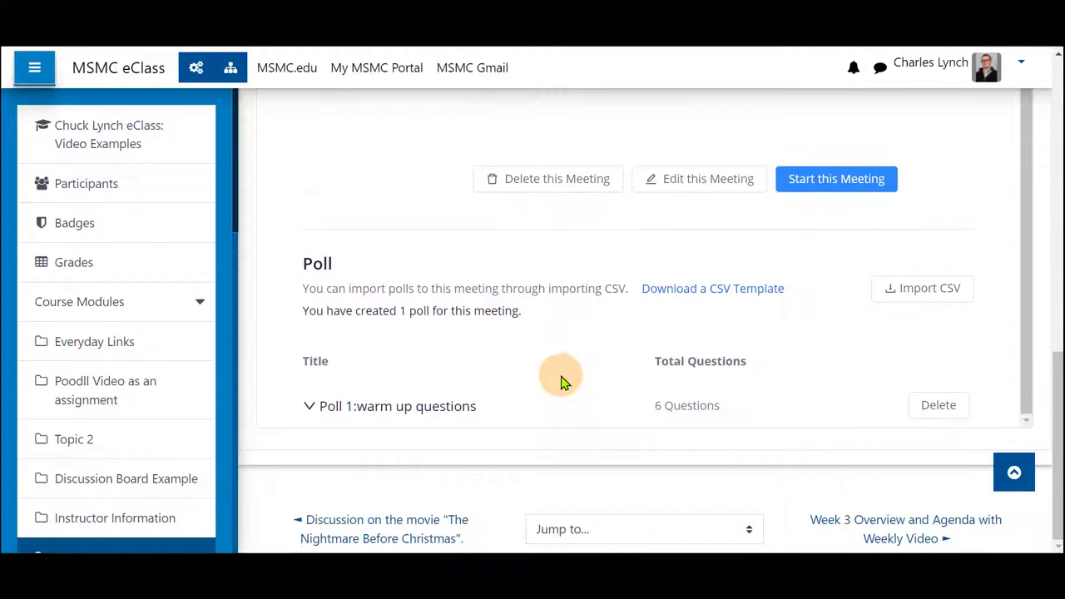
- Expand the warm up questions poll and review its 6 questions
{"action": "left_click", "coordinate": [423, 406]}
{"action": "scroll", "coordinate": [527, 280], "scroll_direction": "down", "scroll_amount": 3}
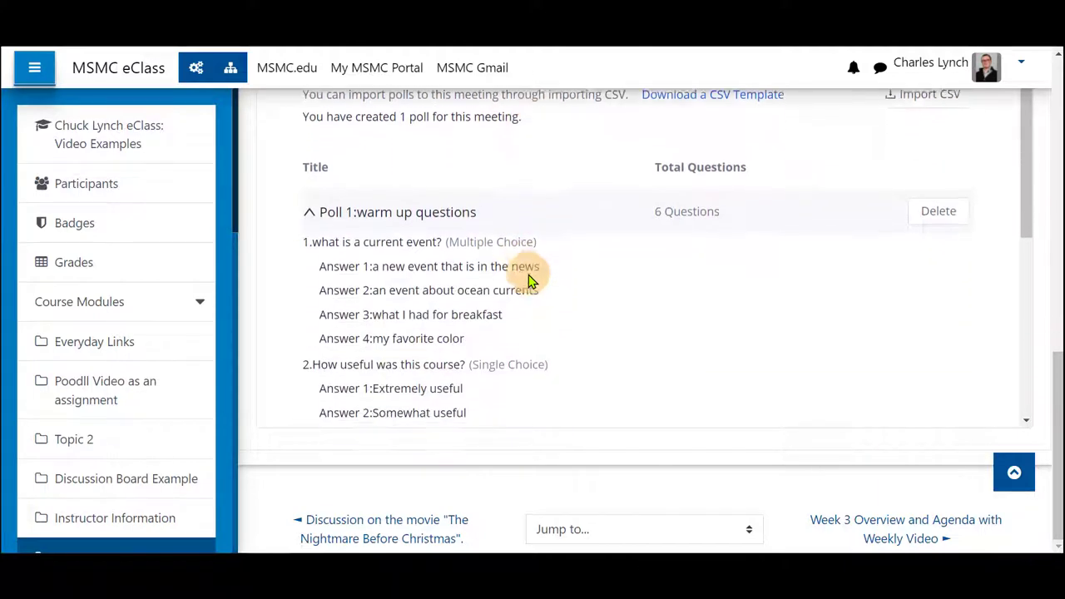
{"action": "scroll", "coordinate": [528, 280], "scroll_direction": "down", "scroll_amount": 4}
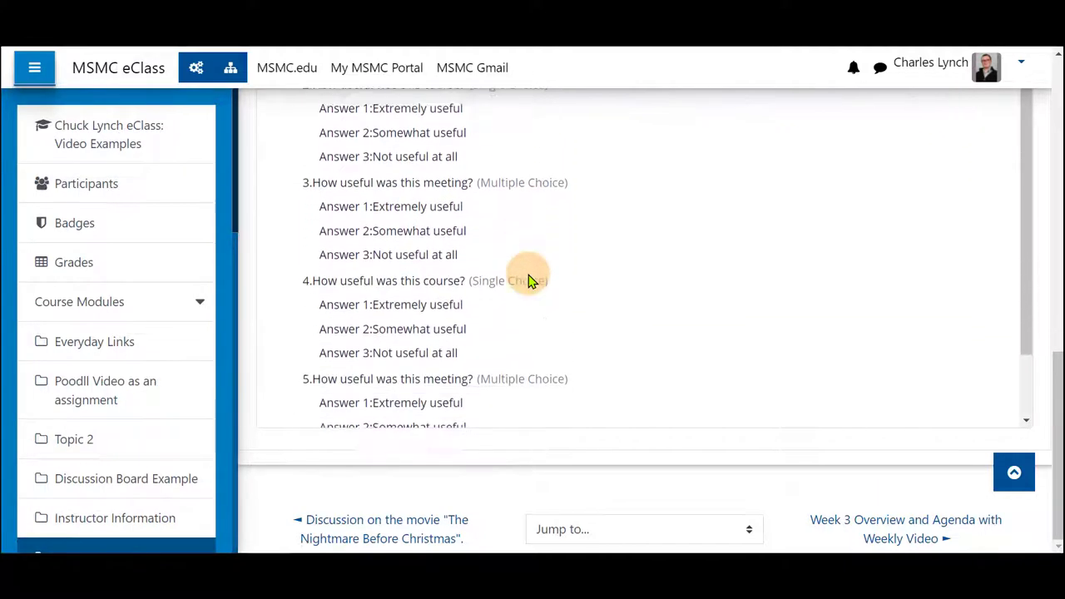
{"action": "scroll", "coordinate": [531, 280], "scroll_direction": "down", "scroll_amount": 2}
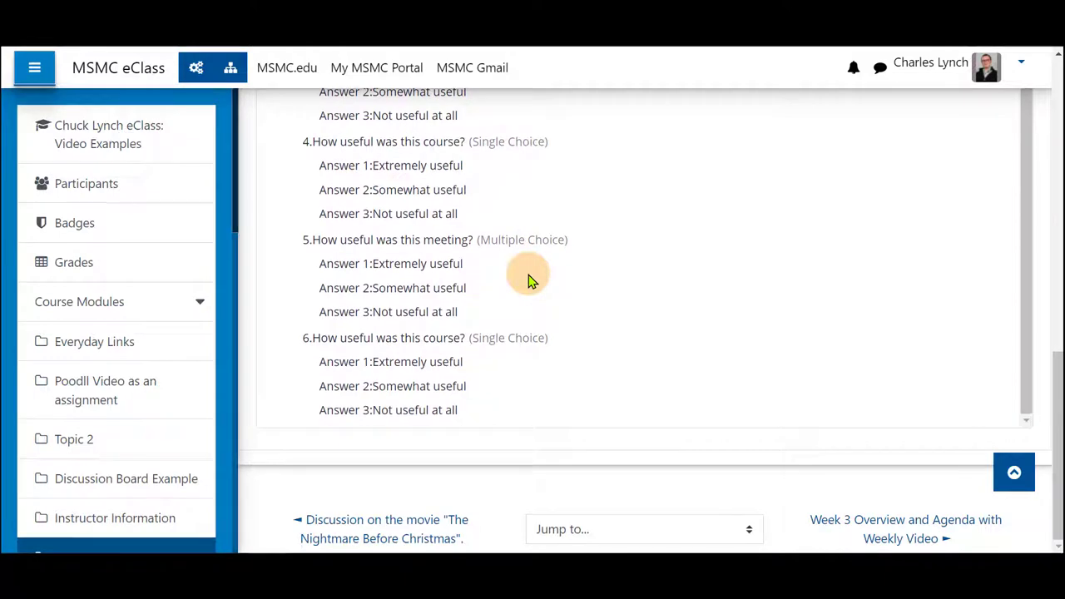
{"action": "scroll", "coordinate": [531, 280], "scroll_direction": "up", "scroll_amount": 10}
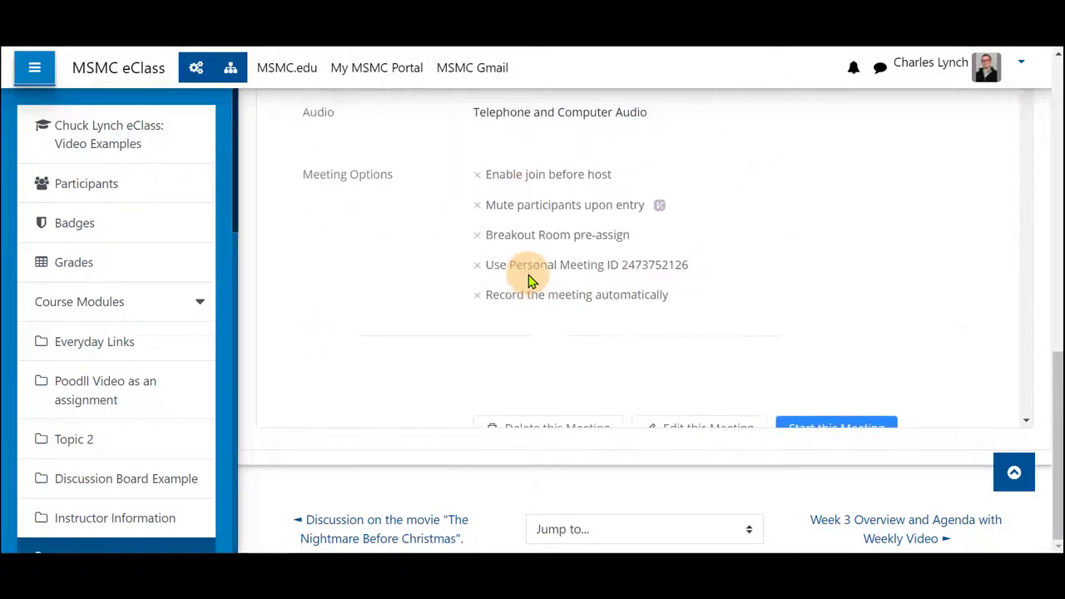
{"action": "scroll", "coordinate": [531, 281], "scroll_direction": "down", "scroll_amount": 4}
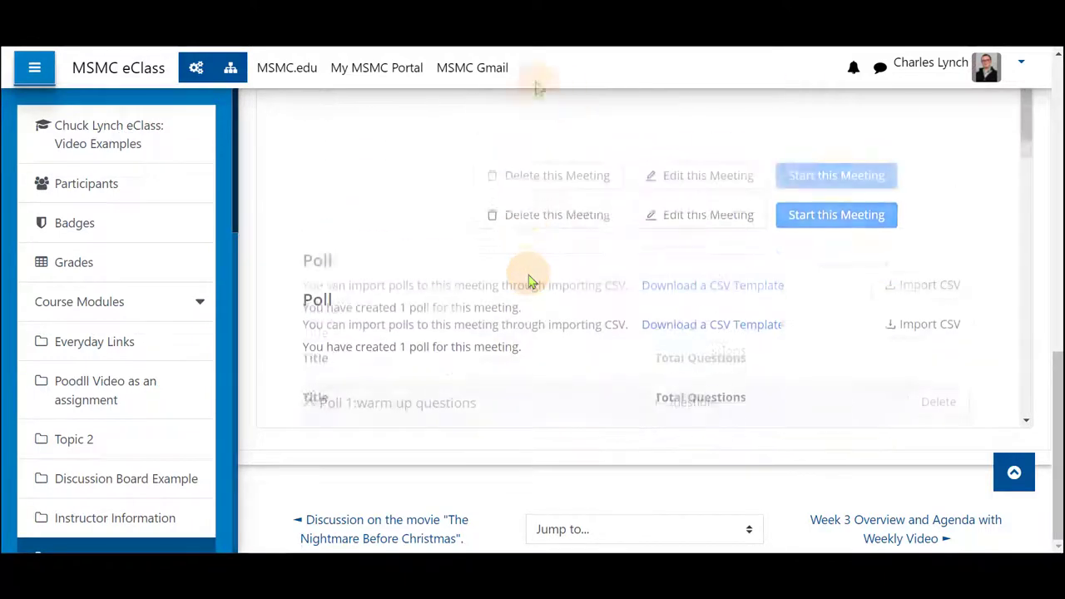
- Start the meeting in Zoom and bring the Polls window showing warm up questions into view
{"action": "left_click", "coordinate": [803, 182]}
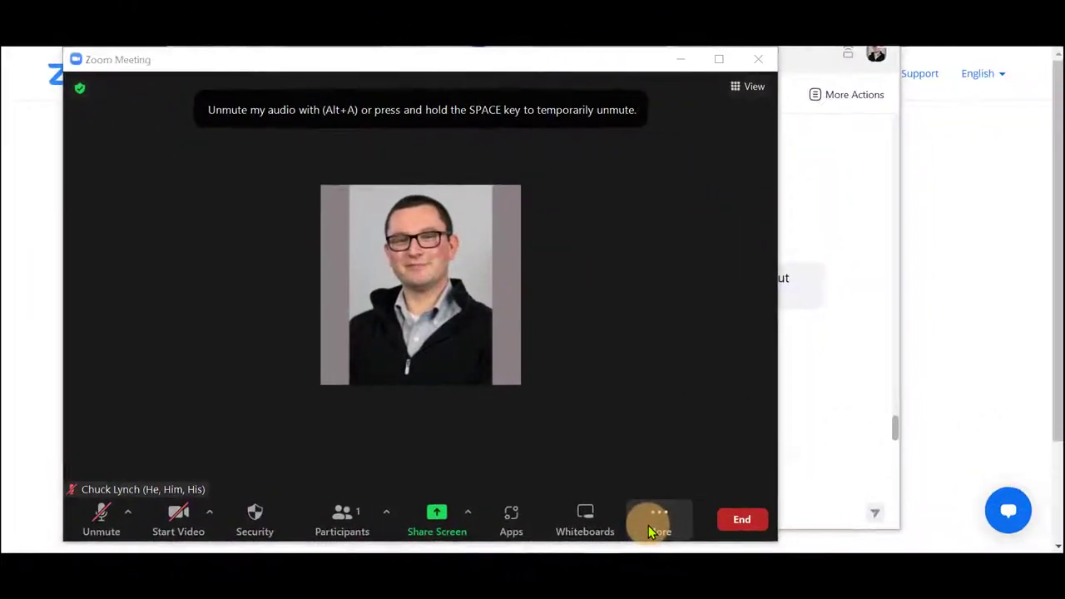
{"action": "left_click", "coordinate": [656, 523]}
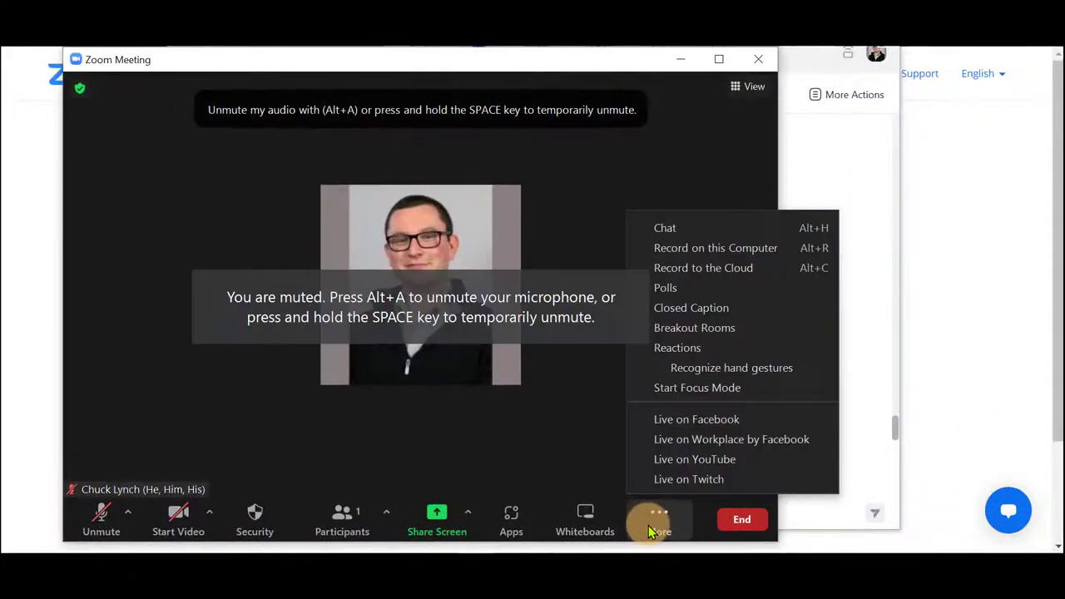
{"action": "left_click", "coordinate": [670, 288]}
{"action": "left_click_drag", "start_coordinate": [570, 41], "coordinate": [554, 69]}
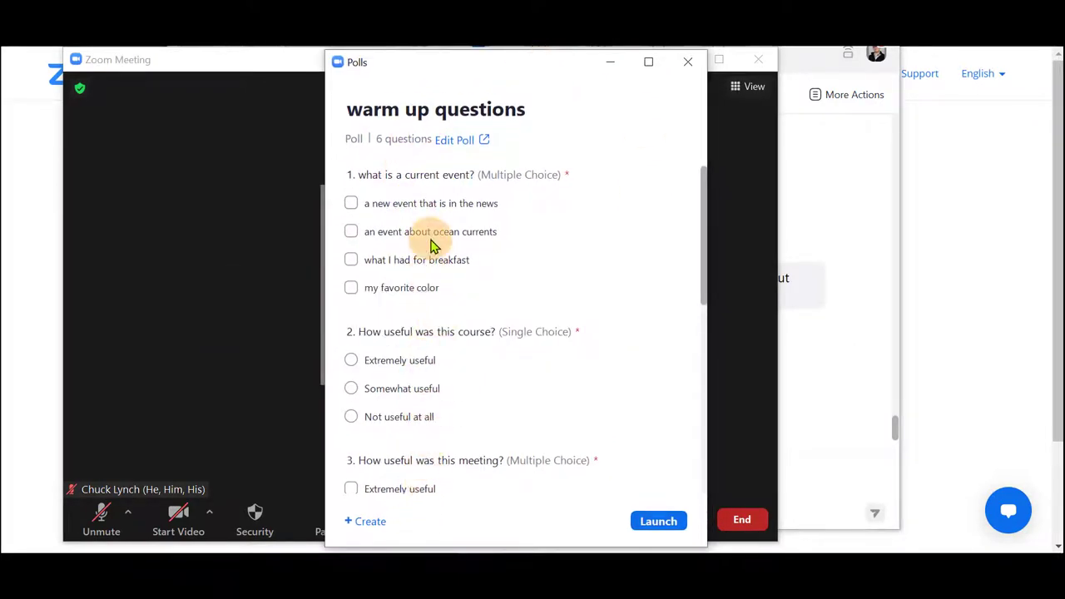
{"action": "scroll", "coordinate": [430, 245], "scroll_direction": "down", "scroll_amount": 5}
{"action": "scroll", "coordinate": [430, 240], "scroll_direction": "up", "scroll_amount": 5}
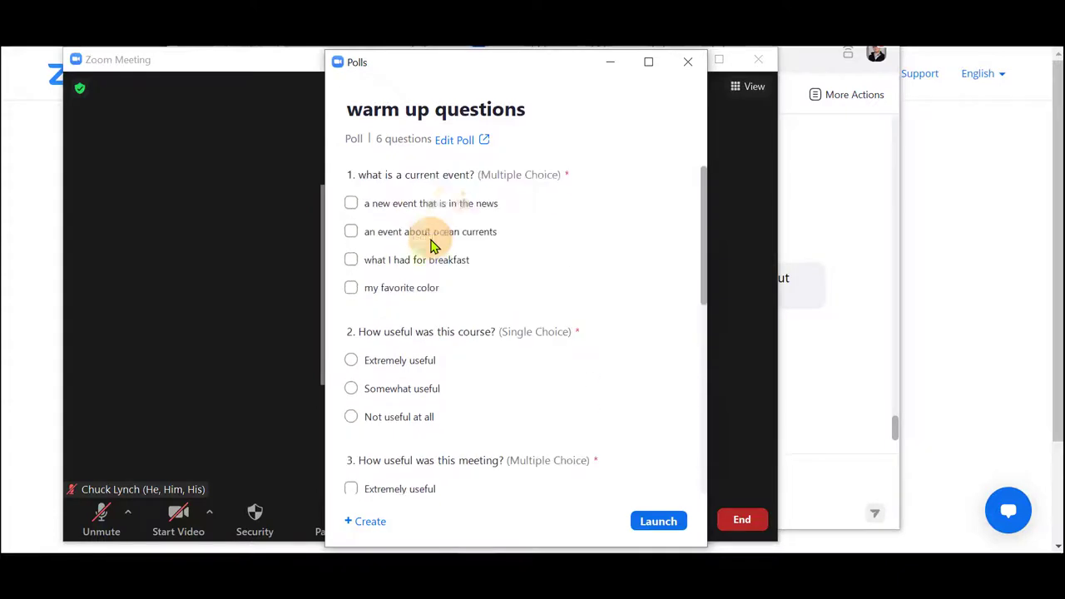
{"action": "left_click", "coordinate": [449, 143]}
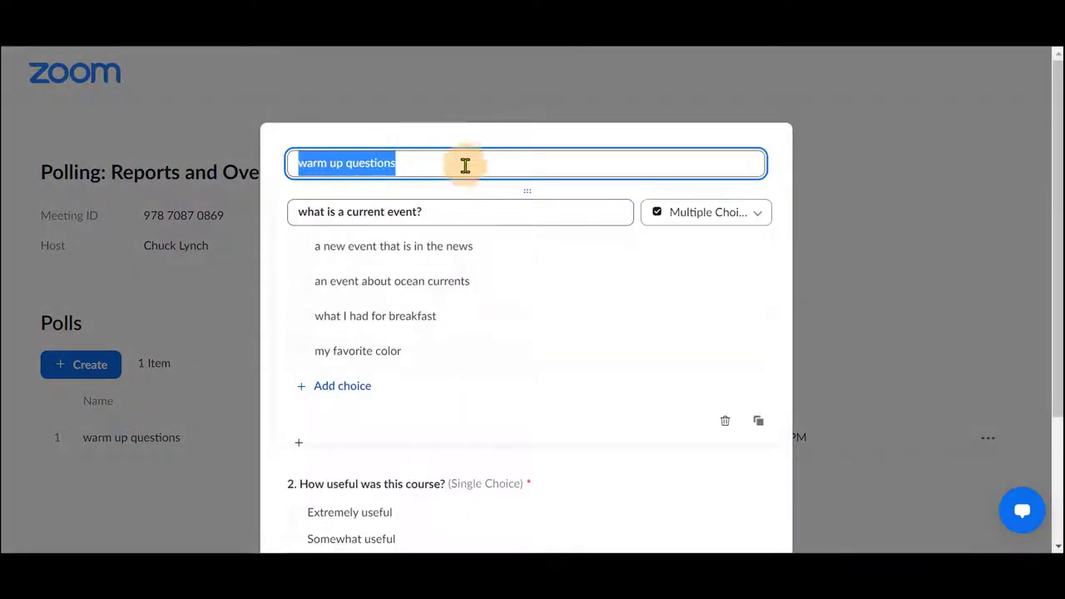
{"action": "scroll", "coordinate": [489, 243], "scroll_direction": "down", "scroll_amount": 1}
{"action": "scroll", "coordinate": [489, 243], "scroll_direction": "down", "scroll_amount": 6}
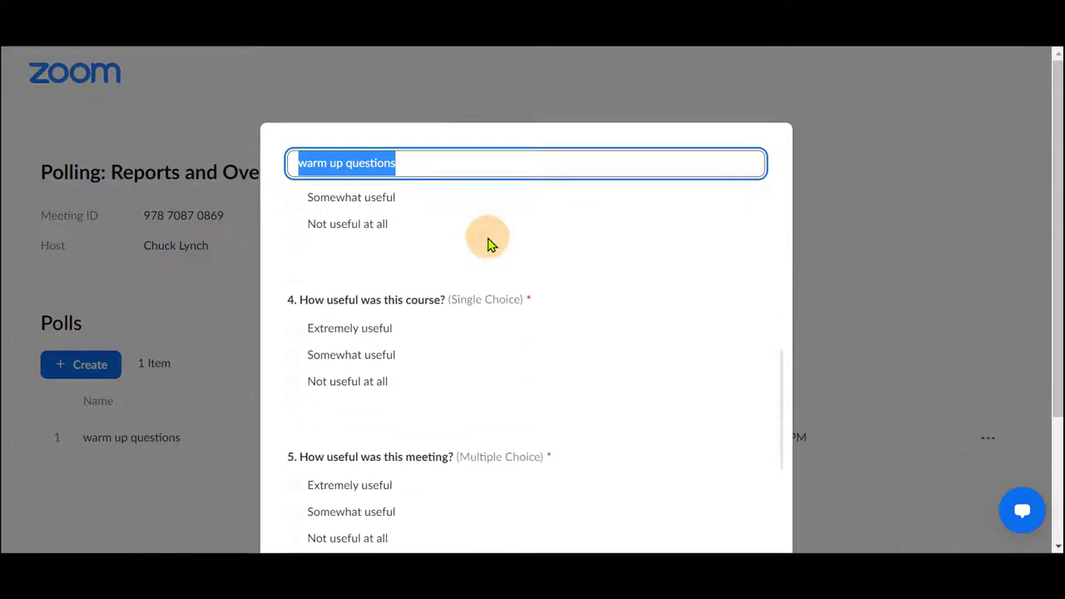
{"action": "scroll", "coordinate": [490, 243], "scroll_direction": "up", "scroll_amount": 4}
{"action": "scroll", "coordinate": [489, 243], "scroll_direction": "up", "scroll_amount": 4}
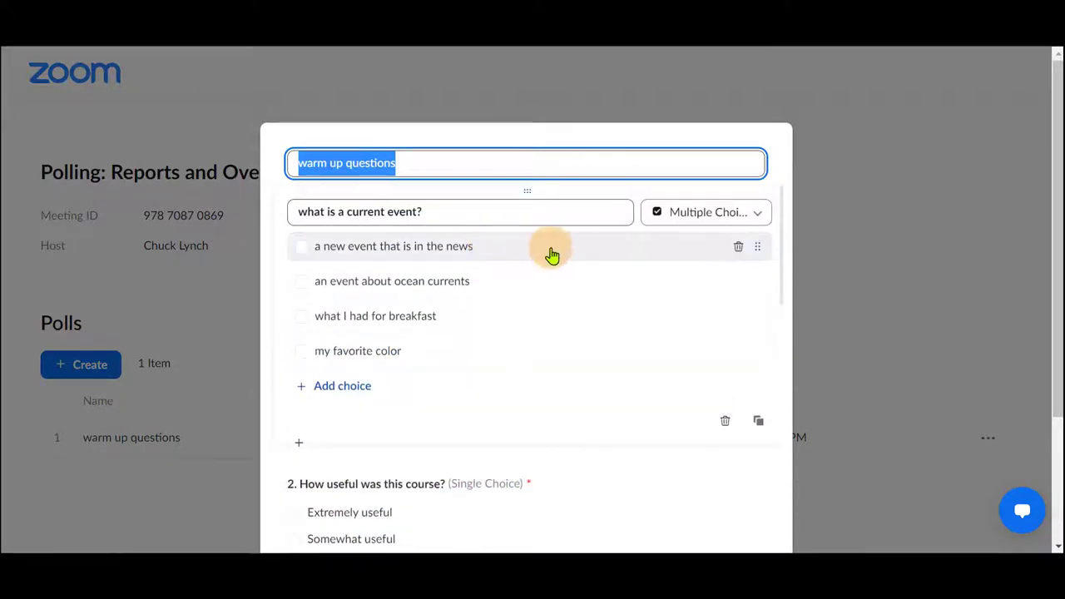
{"action": "scroll", "coordinate": [552, 255], "scroll_direction": "down", "scroll_amount": 1}
{"action": "scroll", "coordinate": [552, 255], "scroll_direction": "down", "scroll_amount": 10}
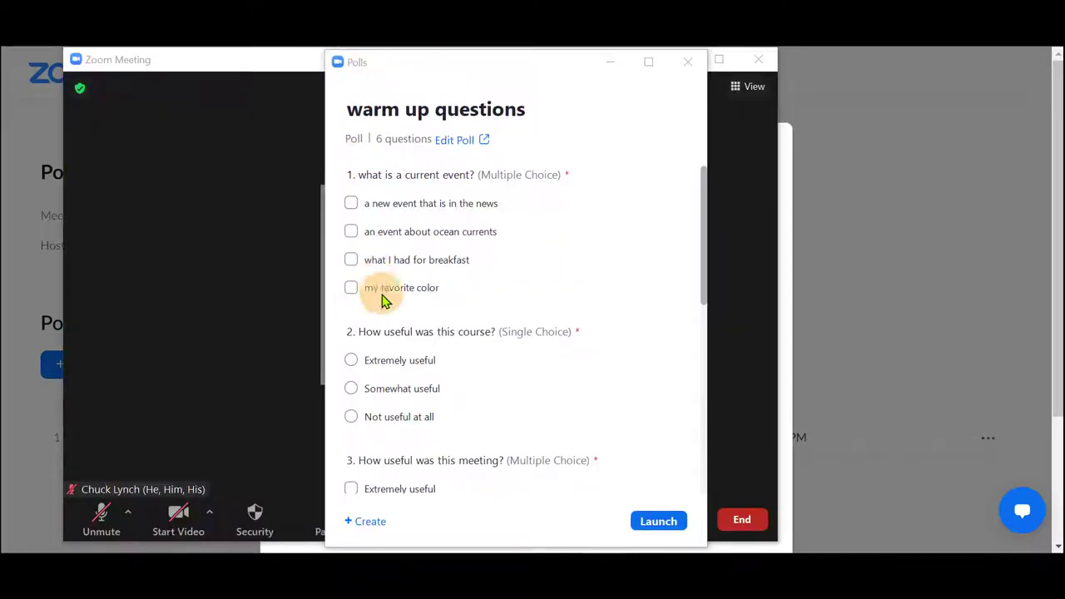
{"action": "scroll", "coordinate": [400, 333], "scroll_direction": "down", "scroll_amount": 3}
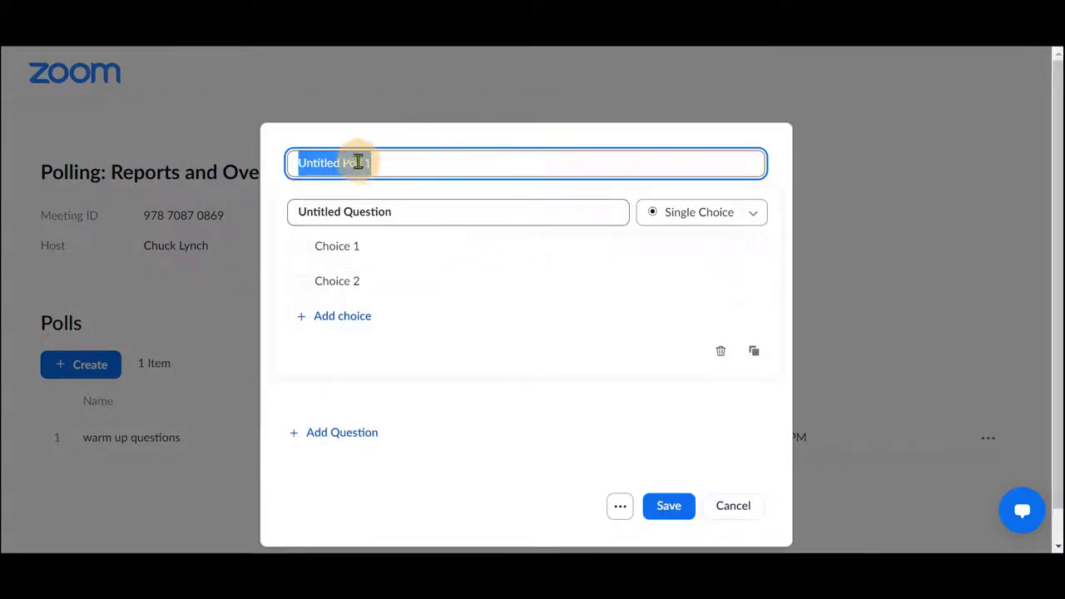
{"action": "type", "text": "warm up ques"}
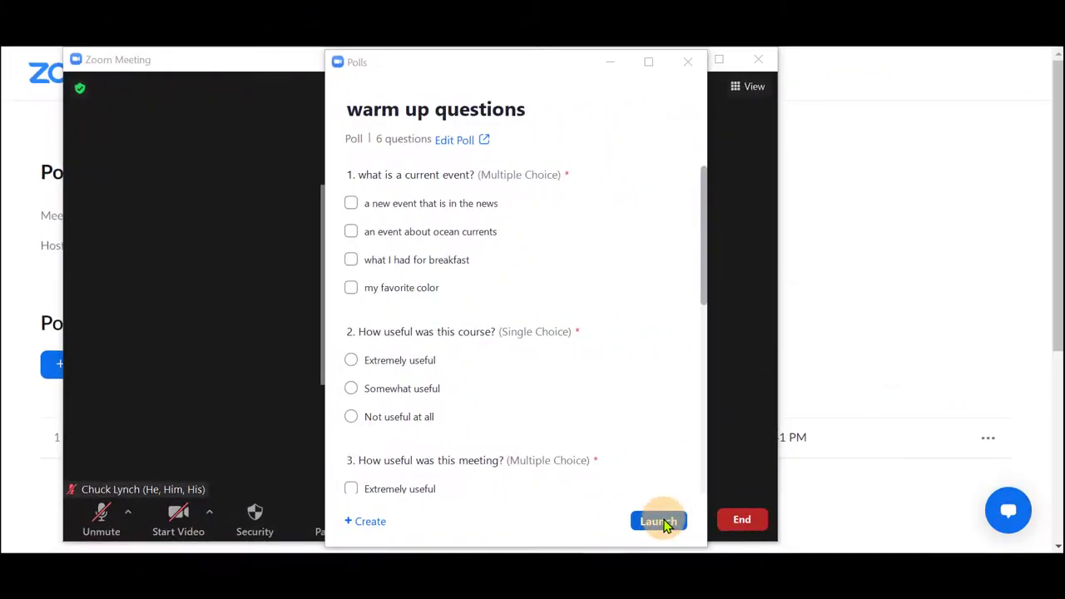
- Launch the warm up questions poll and then end it
{"action": "left_click", "coordinate": [661, 522]}
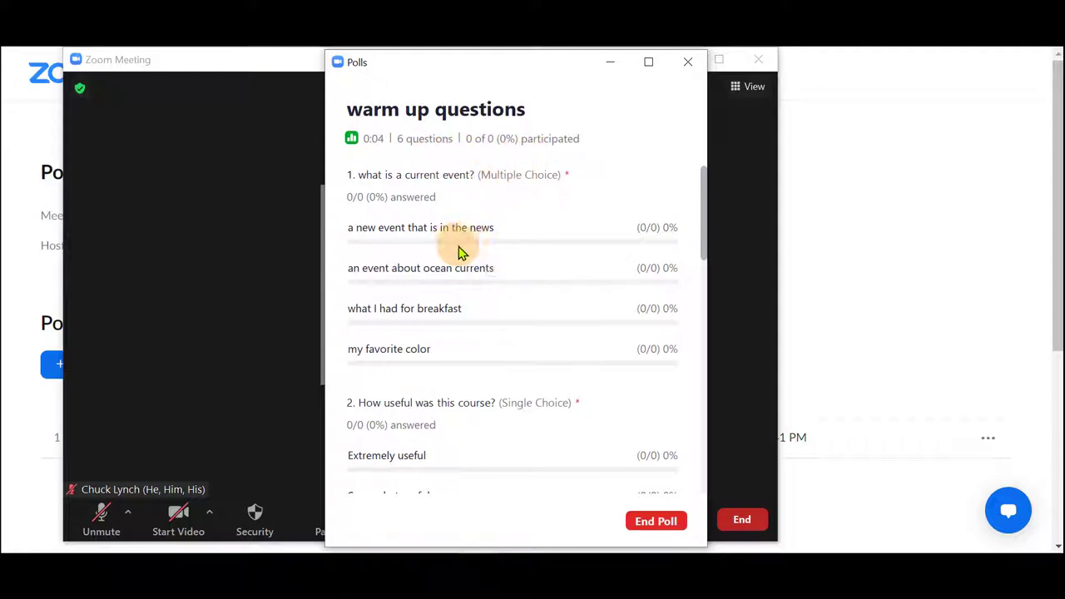
{"action": "scroll", "coordinate": [516, 302], "scroll_direction": "down", "scroll_amount": 3}
{"action": "scroll", "coordinate": [516, 302], "scroll_direction": "down", "scroll_amount": 15}
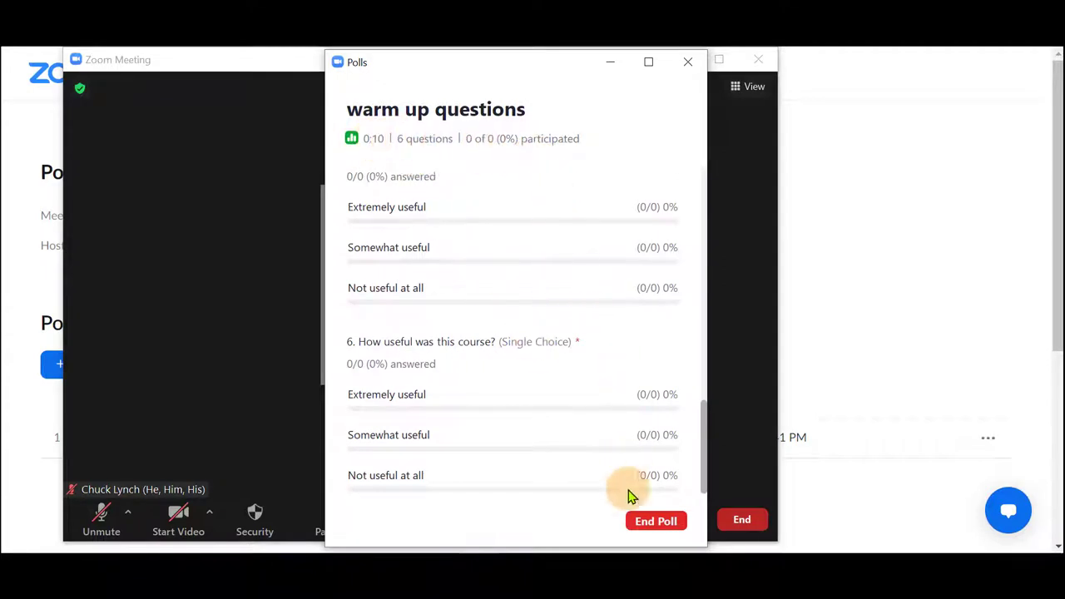
{"action": "left_click", "coordinate": [657, 522]}
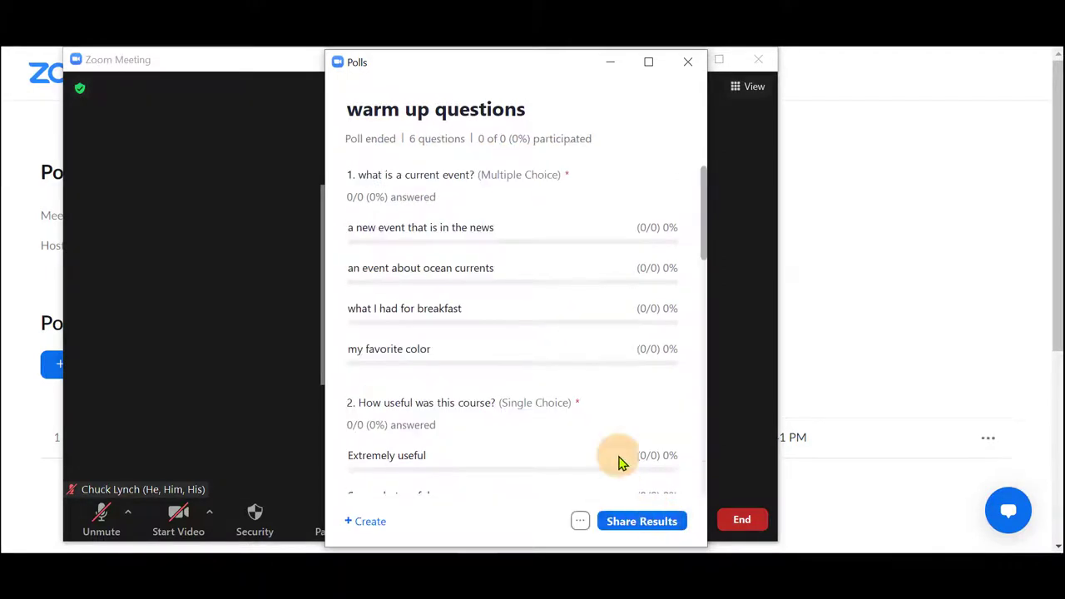
- Share the poll results briefly, stop sharing, and bring up the meeting's End choices
{"action": "left_click", "coordinate": [580, 522]}
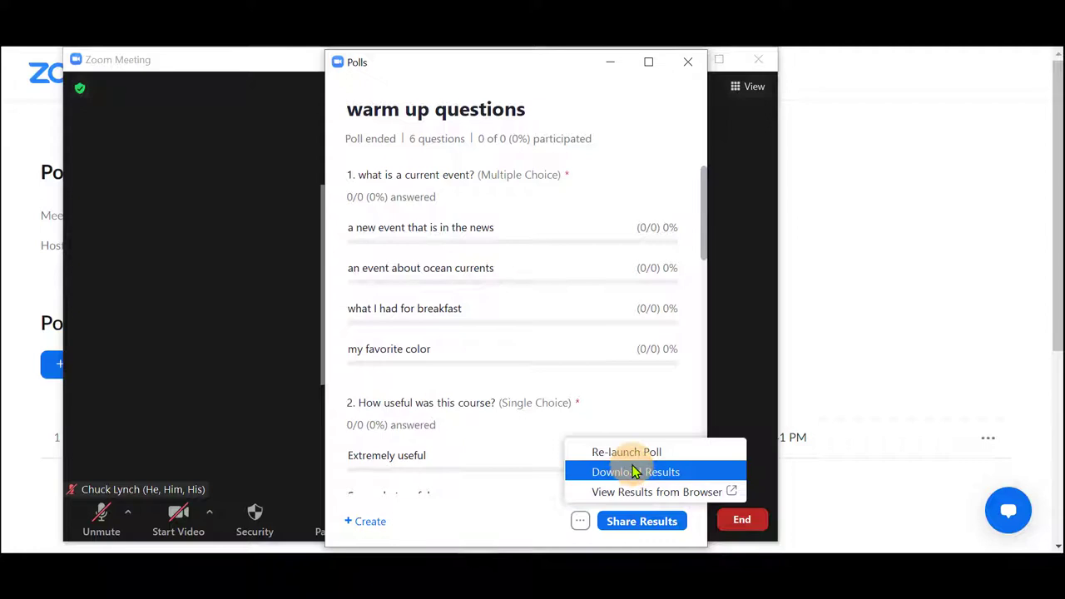
{"action": "left_click", "coordinate": [623, 525]}
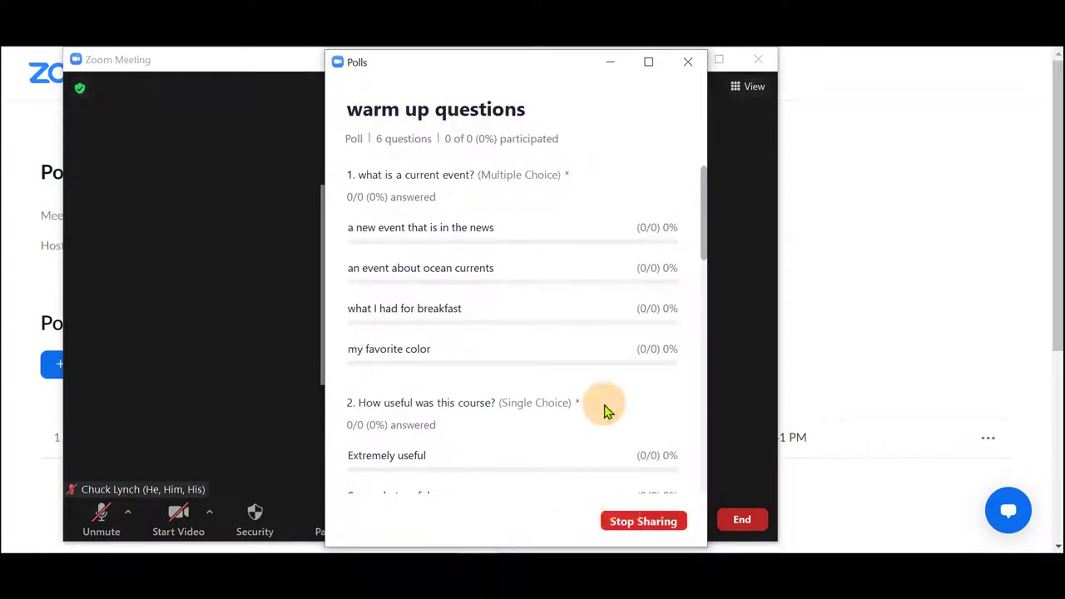
{"action": "scroll", "coordinate": [585, 306], "scroll_direction": "down", "scroll_amount": 5}
{"action": "scroll", "coordinate": [585, 309], "scroll_direction": "down", "scroll_amount": 5}
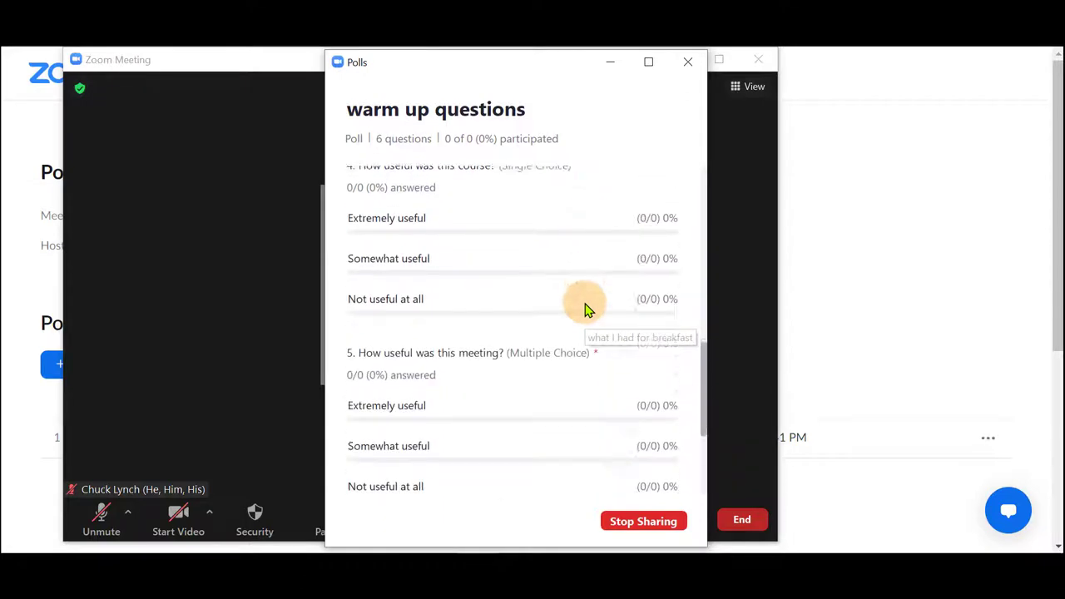
{"action": "scroll", "coordinate": [585, 308], "scroll_direction": "up", "scroll_amount": 10}
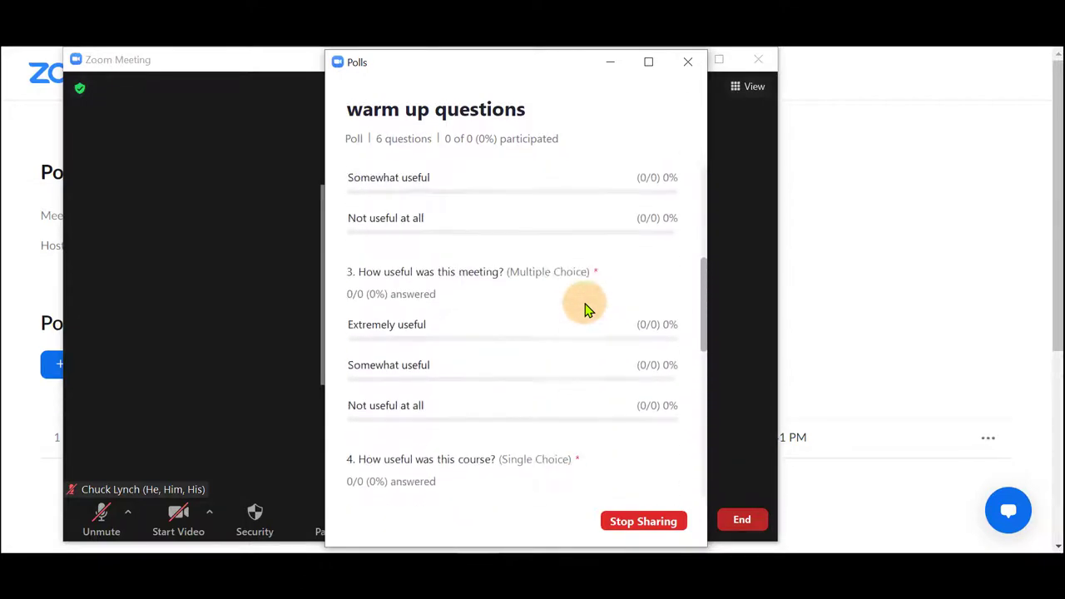
{"action": "left_click", "coordinate": [635, 522]}
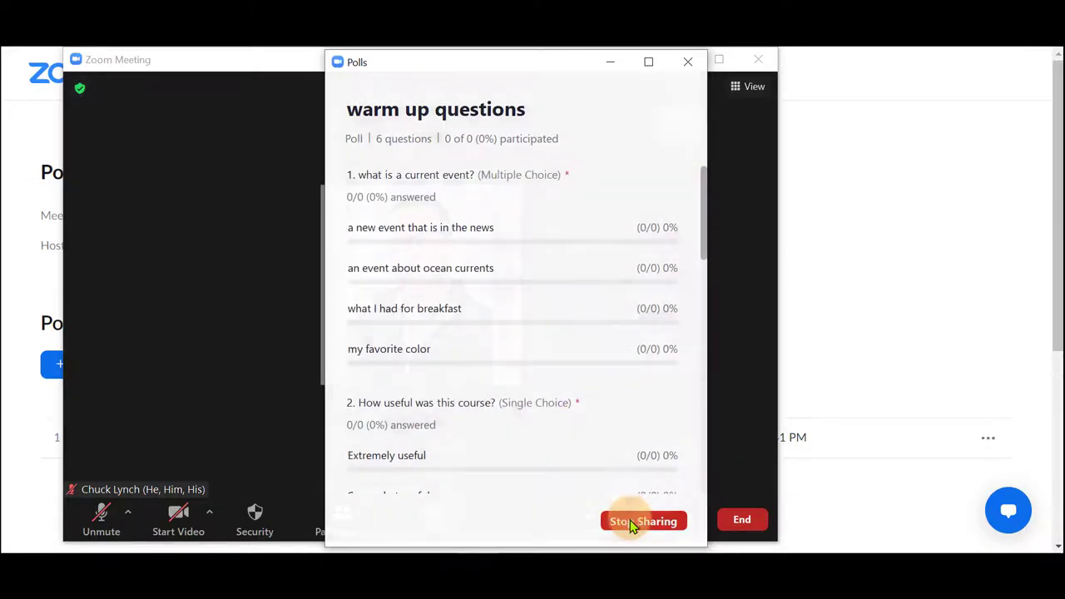
{"action": "left_click", "coordinate": [736, 522]}
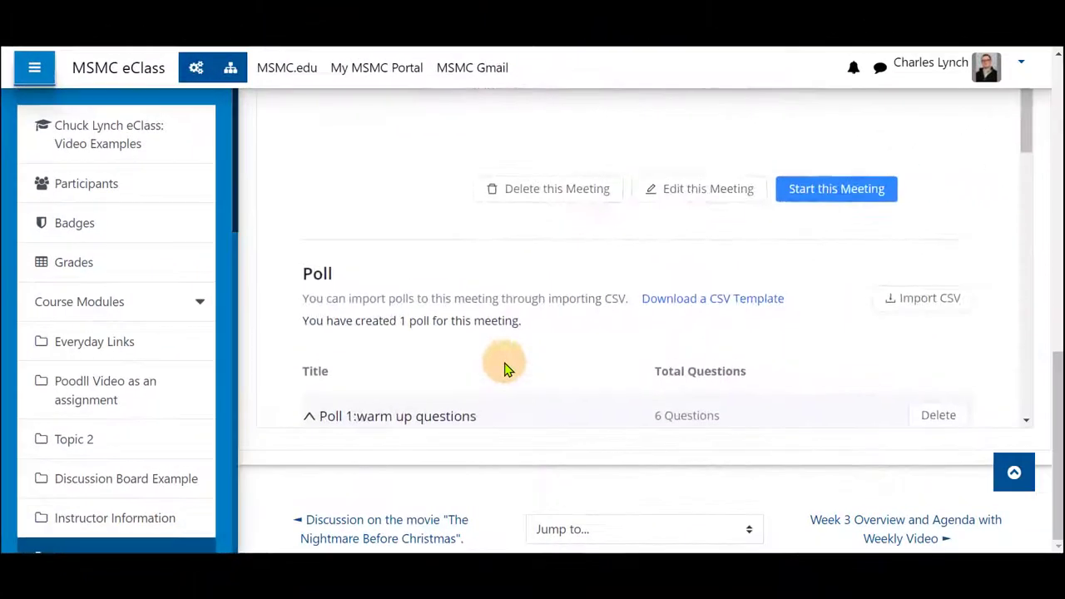
- Return to Course Meetings and show the Previous Meetings tab listing the three Jul 12 sessions
{"action": "scroll", "coordinate": [506, 367], "scroll_direction": "up", "scroll_amount": 5}
{"action": "scroll", "coordinate": [442, 347], "scroll_direction": "up", "scroll_amount": 10}
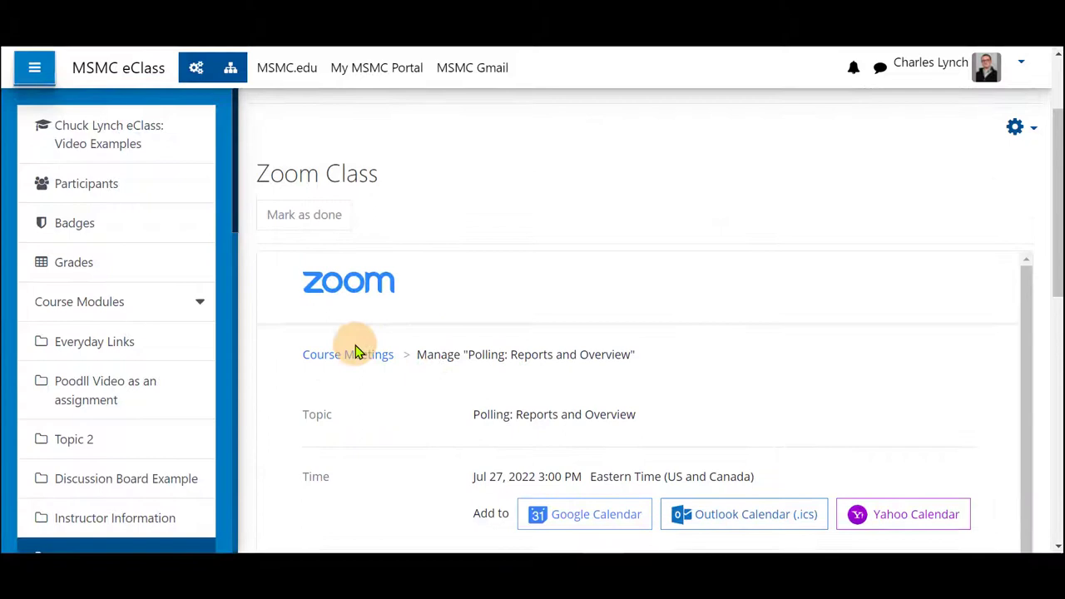
{"action": "left_click", "coordinate": [348, 356]}
{"action": "scroll", "coordinate": [471, 349], "scroll_direction": "down", "scroll_amount": 3}
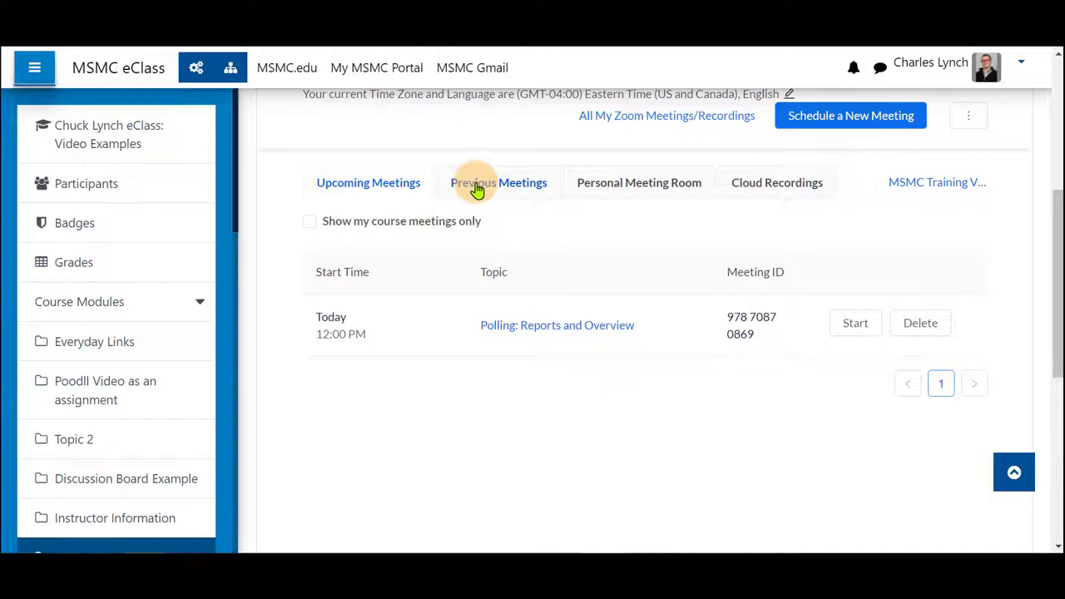
{"action": "left_click", "coordinate": [478, 191]}
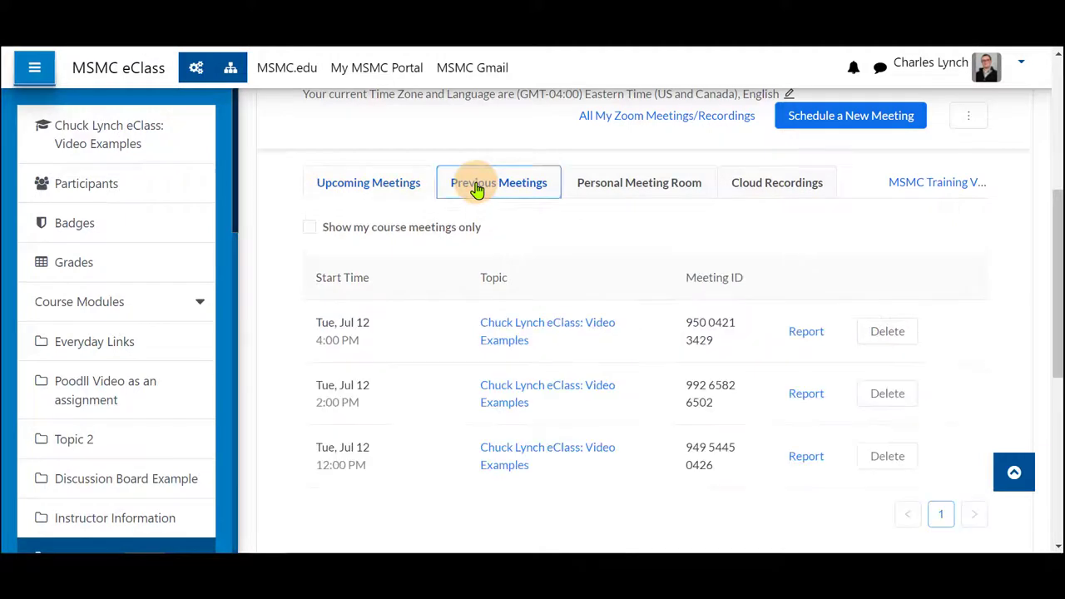
{"action": "left_click", "coordinate": [806, 332]}
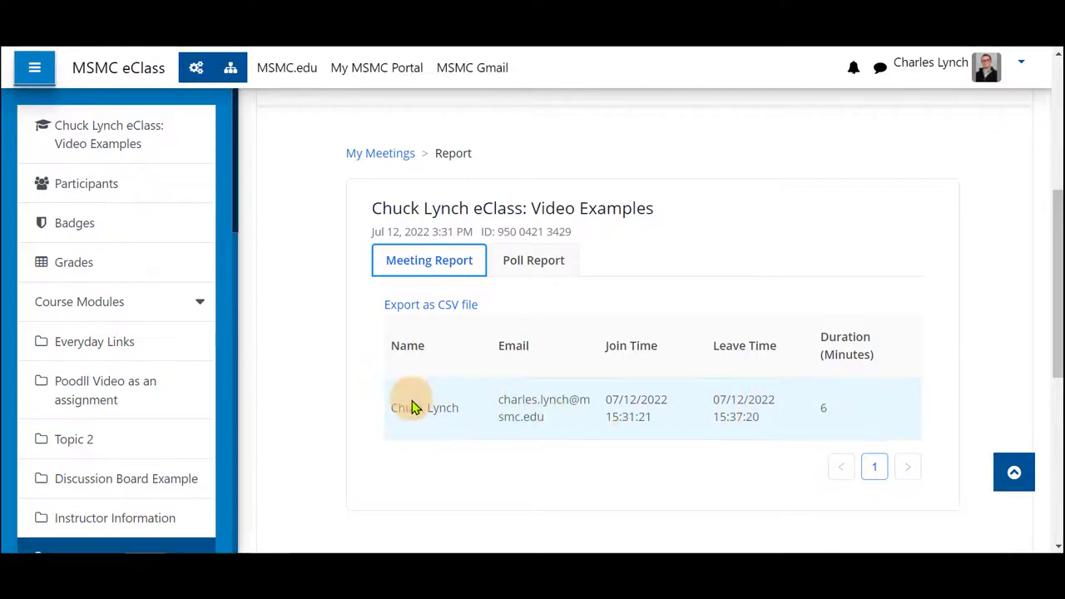
{"action": "scroll", "coordinate": [564, 306], "scroll_direction": "down", "scroll_amount": 2}
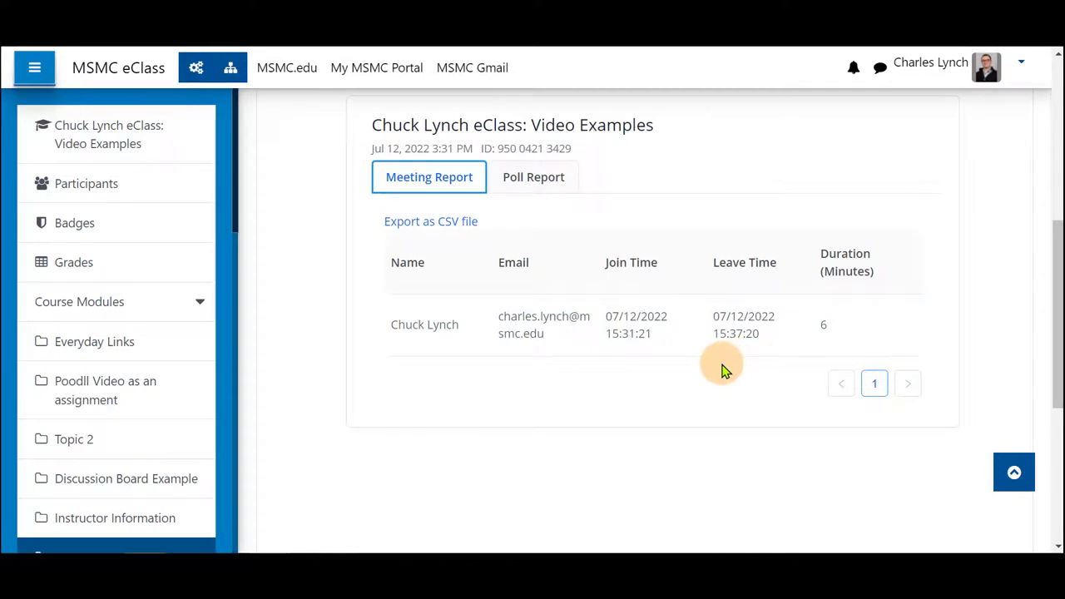
{"action": "left_click", "coordinate": [537, 181]}
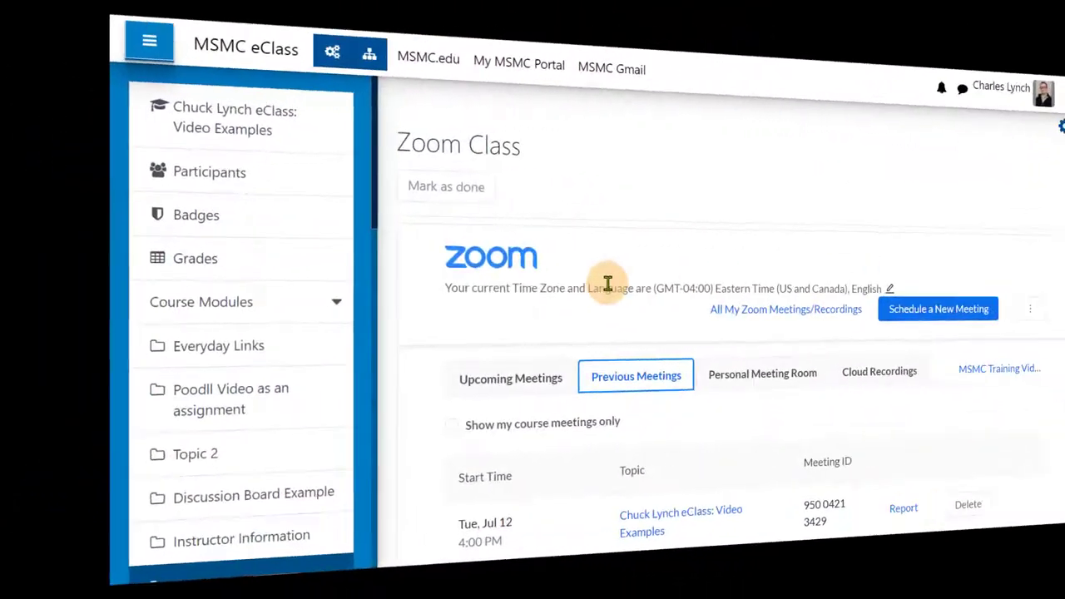
{"action": "scroll", "coordinate": [475, 325], "scroll_direction": "down", "scroll_amount": 2}
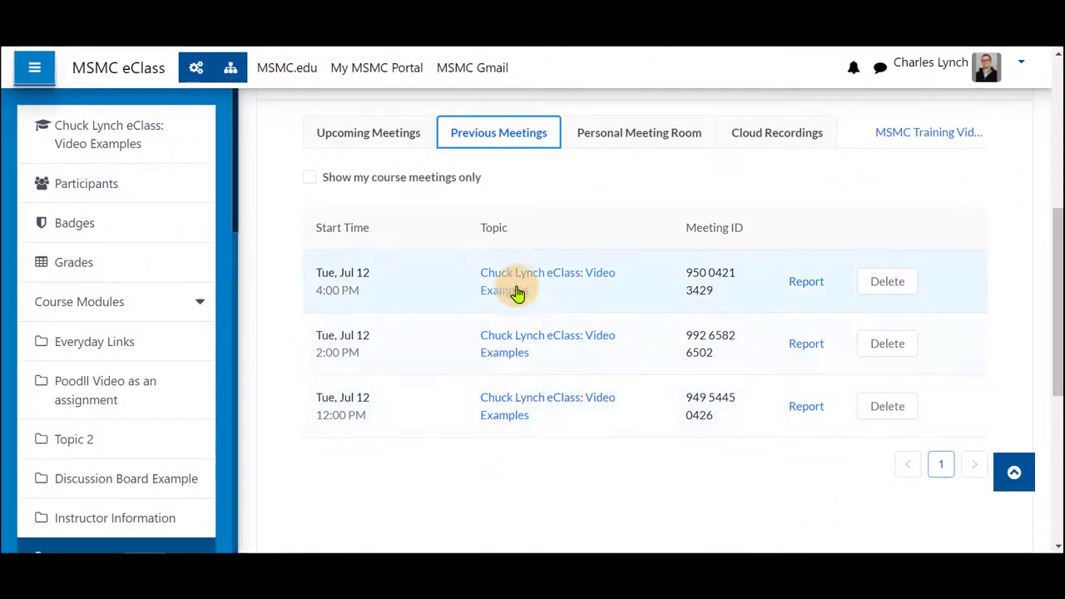
{"action": "left_click", "coordinate": [792, 285]}
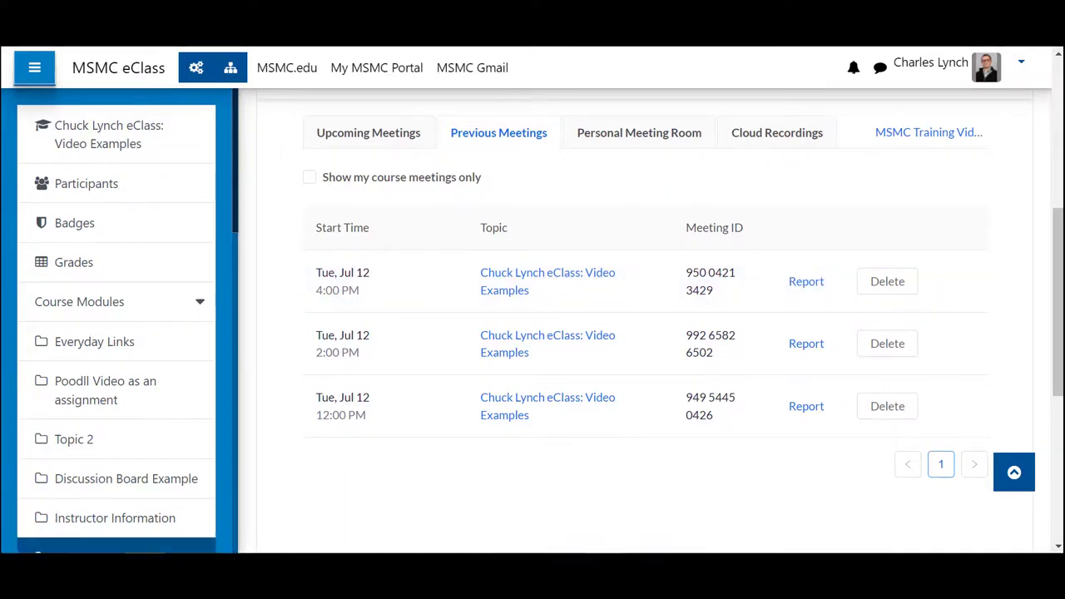